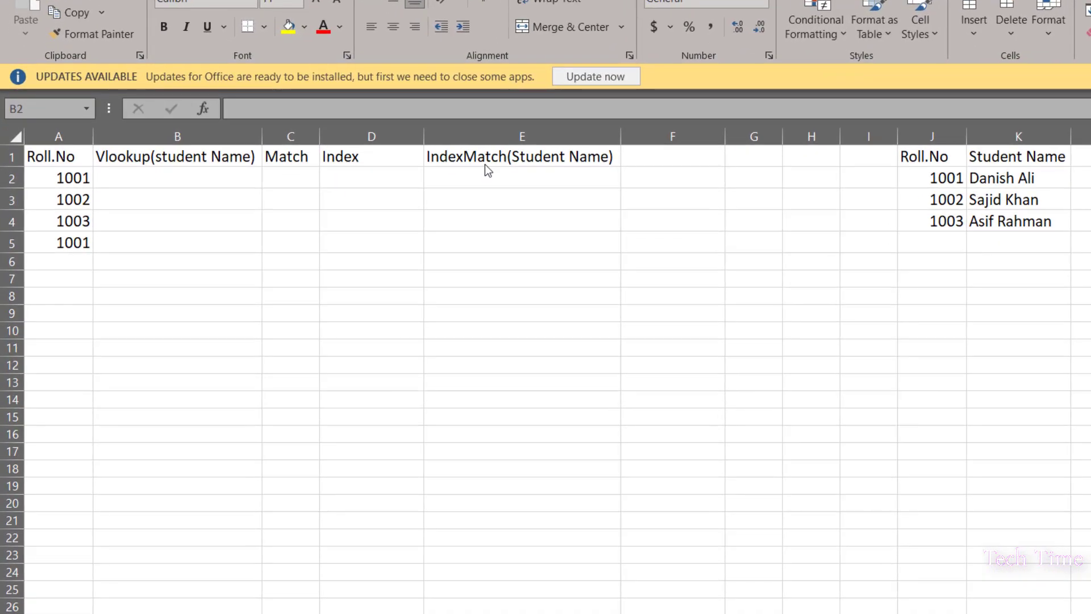
{"action": "left_click", "coordinate": [130, 174]}
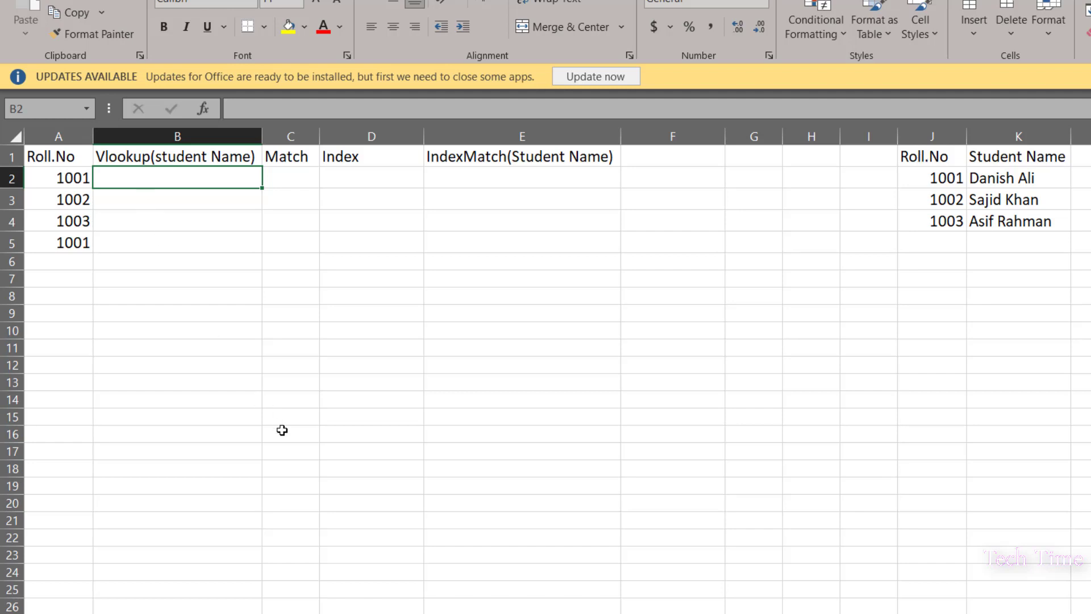
{"action": "type", "text": "=VLOOKUP("}
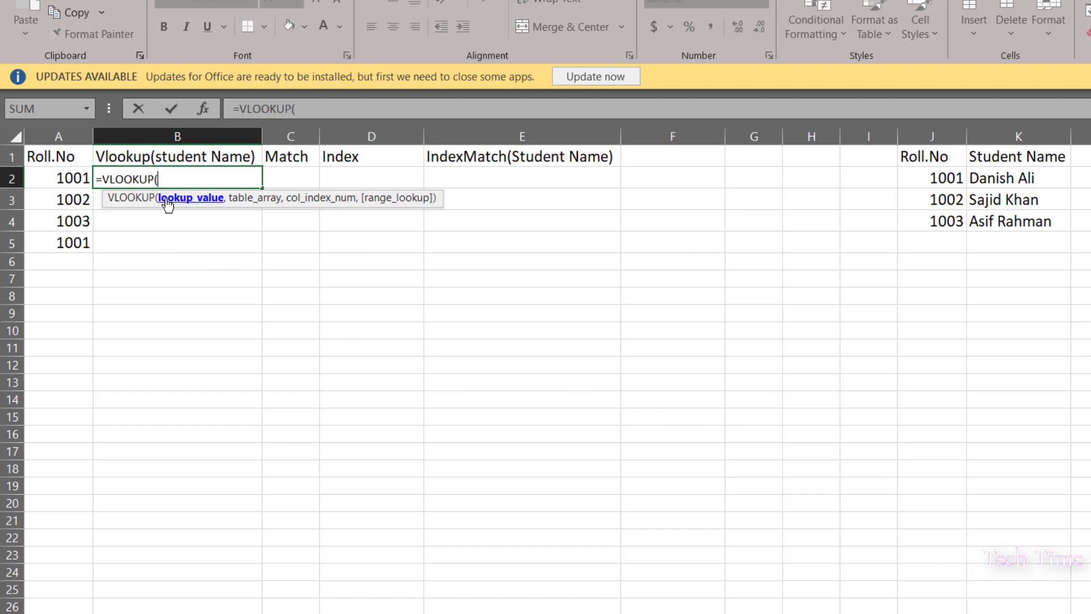
{"action": "left_click", "coordinate": [59, 180]}
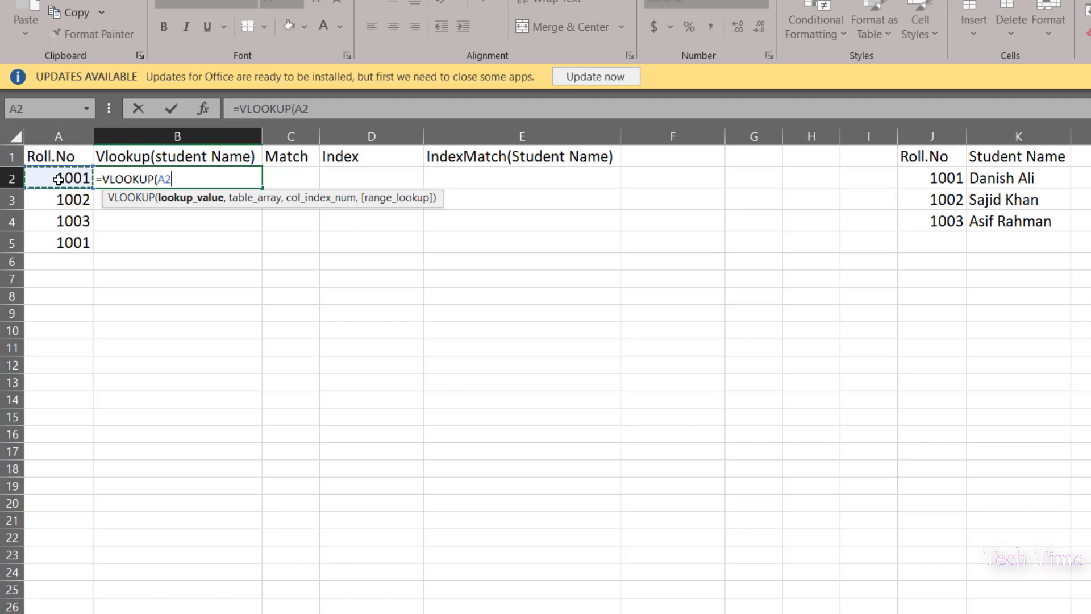
{"action": "type", "text": ","}
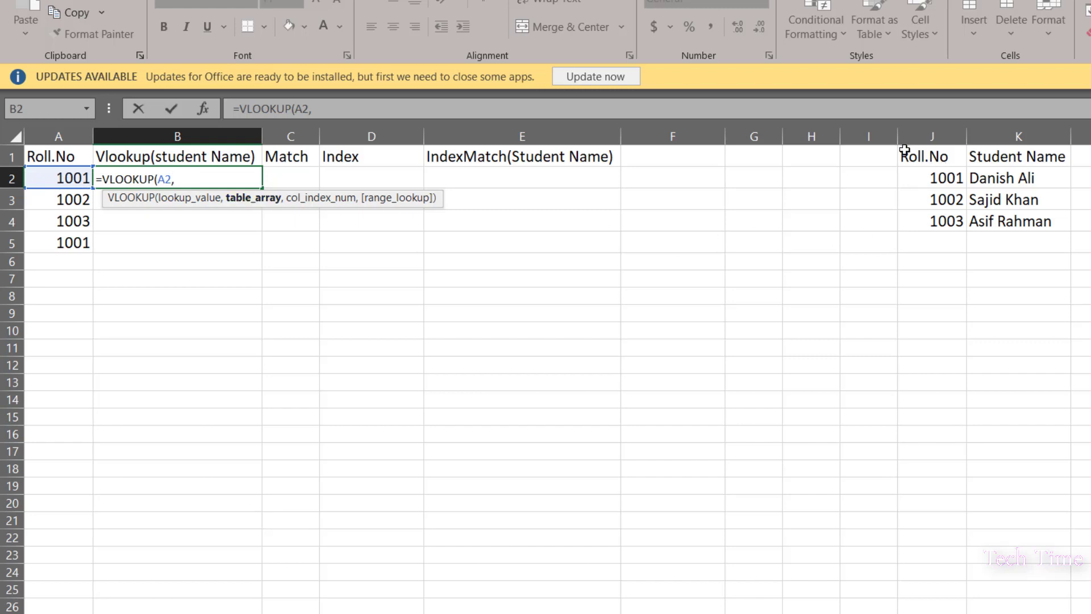
{"action": "left_click_drag", "start_coordinate": [905, 157], "coordinate": [1018, 226]}
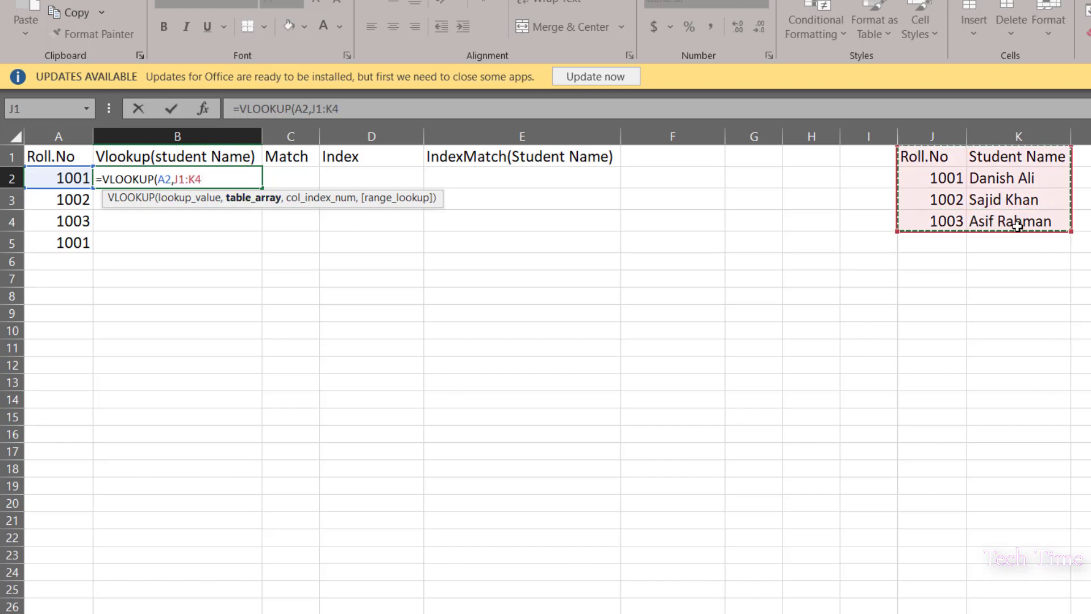
{"action": "type", "text": ","}
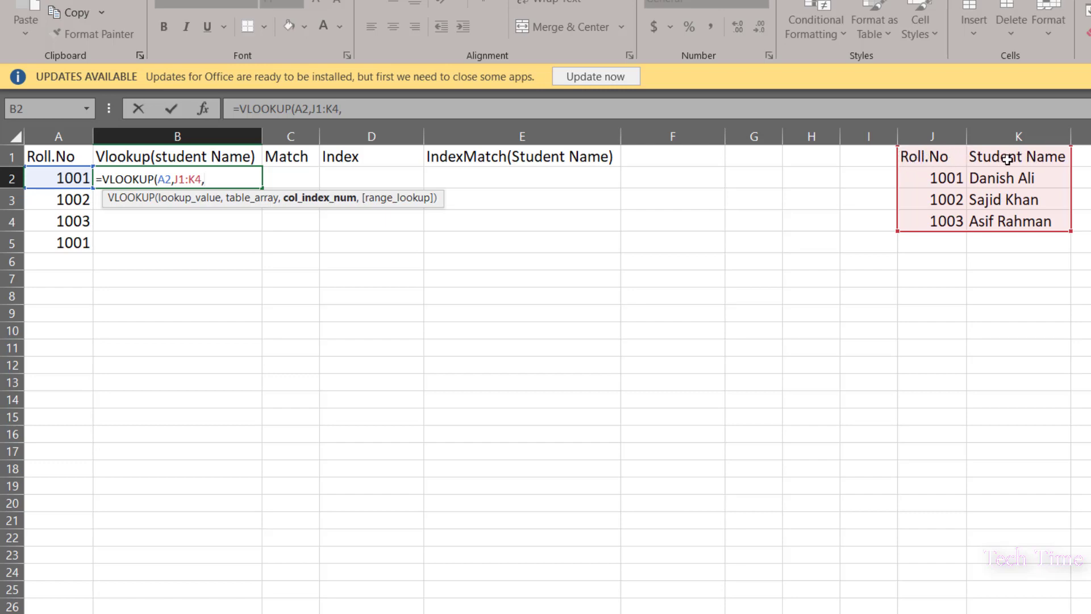
{"action": "type", "text": "2,"}
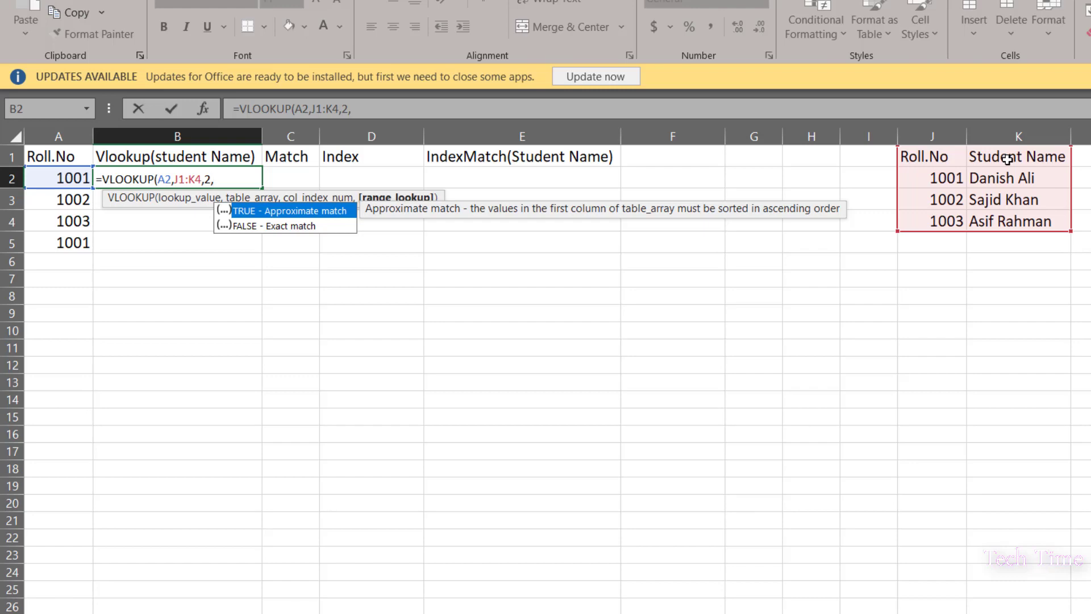
{"action": "type", "text": "0)"}
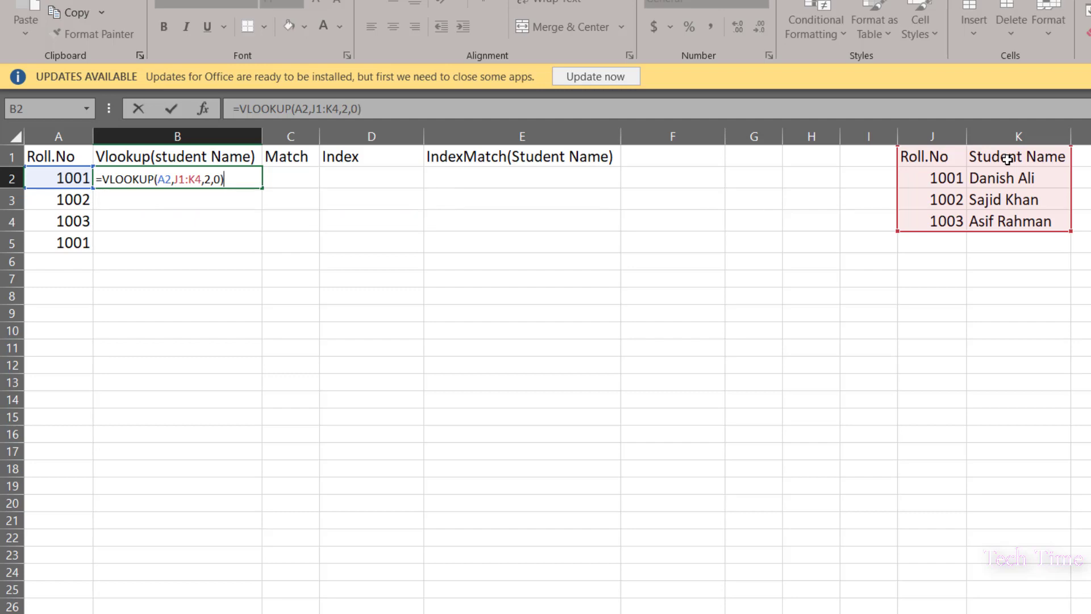
{"action": "key", "text": "Return"}
{"action": "left_click", "coordinate": [137, 180]}
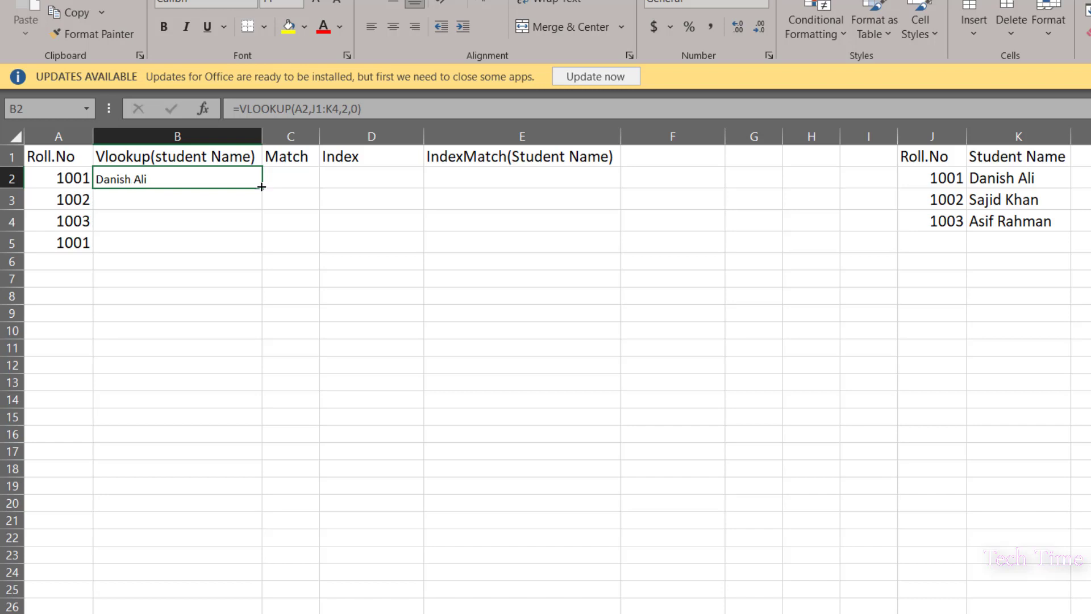
{"action": "left_click_drag", "start_coordinate": [262, 187], "coordinate": [261, 254]}
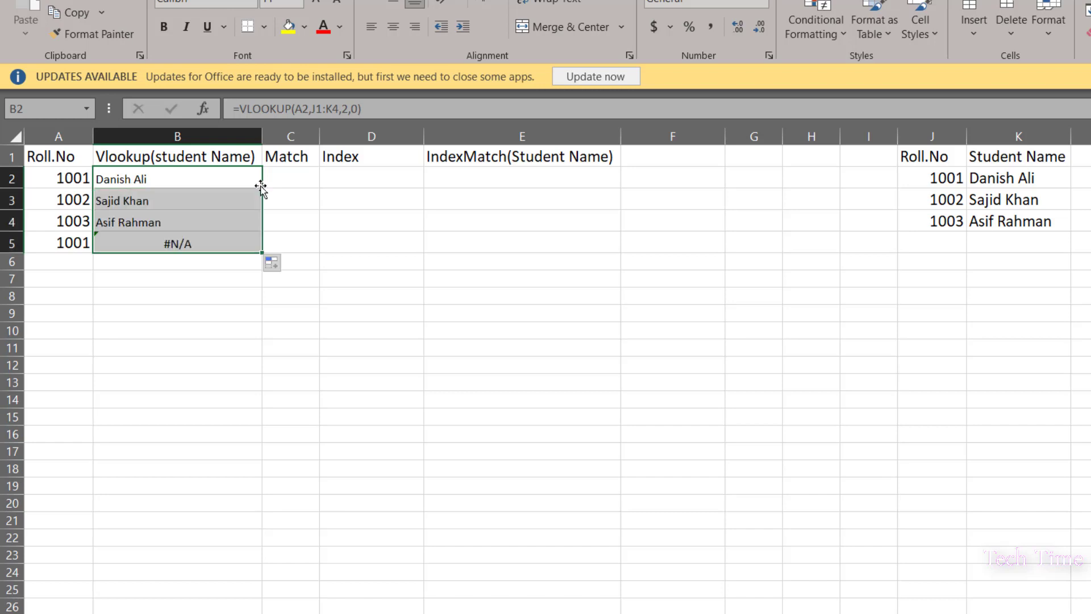
{"action": "left_click", "coordinate": [177, 279]}
{"action": "left_click", "coordinate": [1012, 153]}
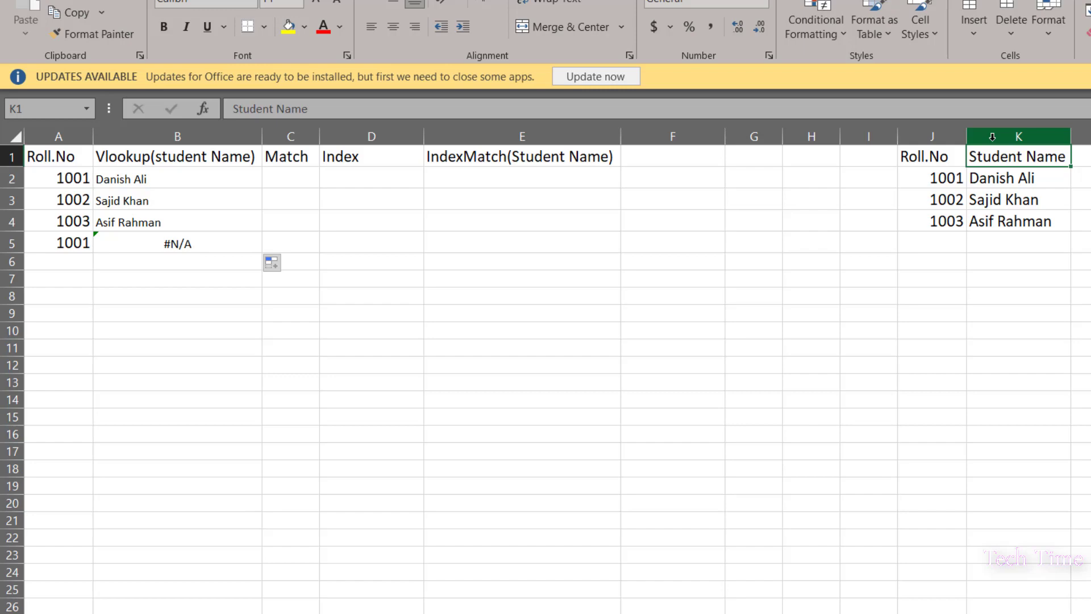
{"action": "right_click", "coordinate": [991, 137]}
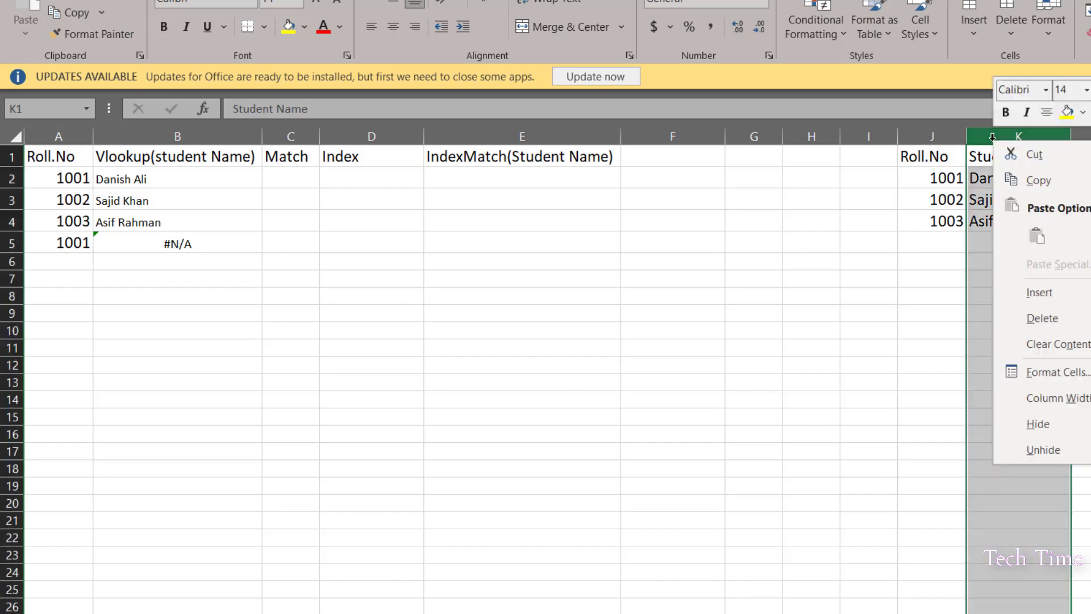
{"action": "left_click", "coordinate": [1026, 288]}
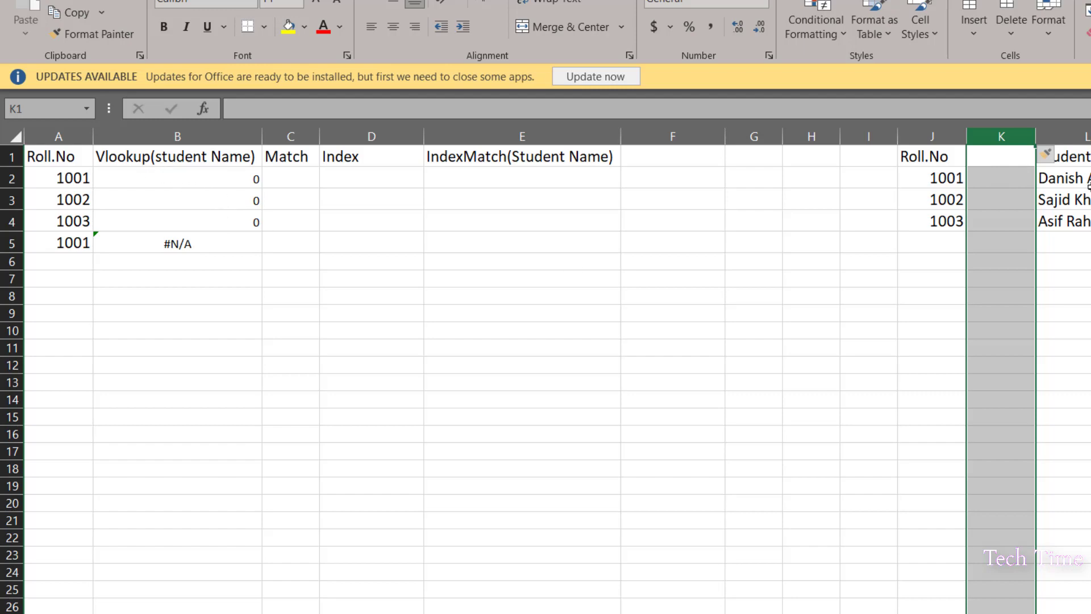
{"action": "left_click", "coordinate": [1009, 179]}
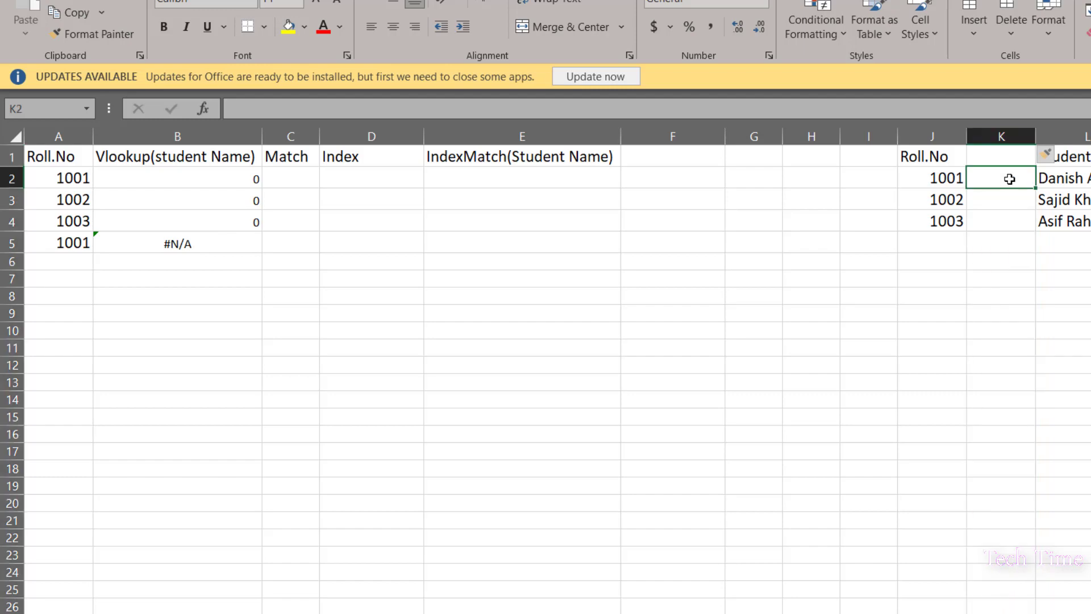
{"action": "type", "text": "Asif"}
{"action": "key", "text": "Return"}
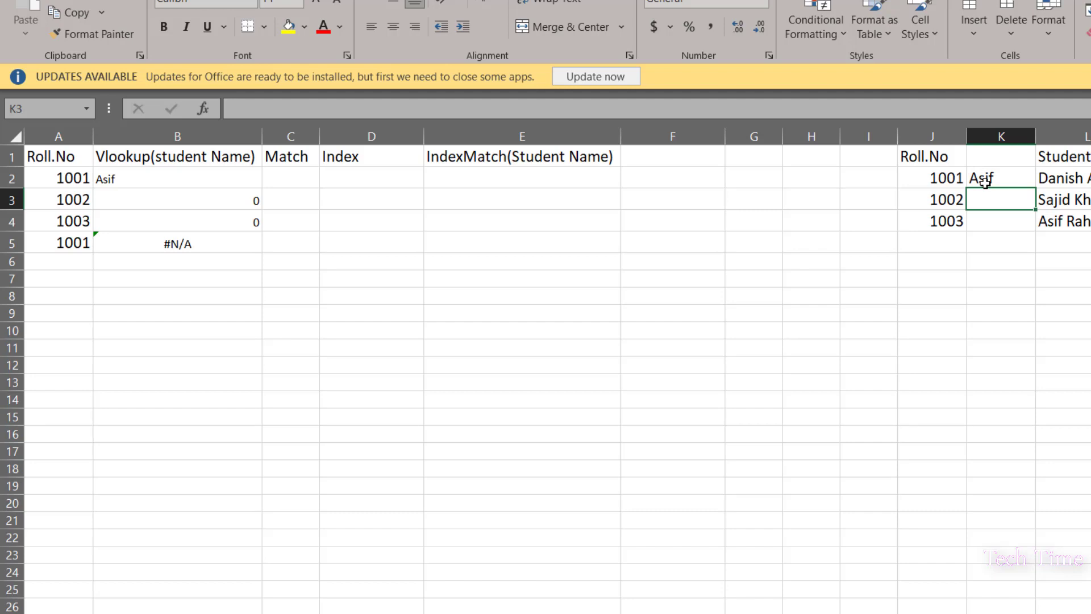
{"action": "left_click_drag", "start_coordinate": [993, 160], "coordinate": [996, 212]}
{"action": "key", "text": "ctrl+minus"}
{"action": "key", "text": "Return"}
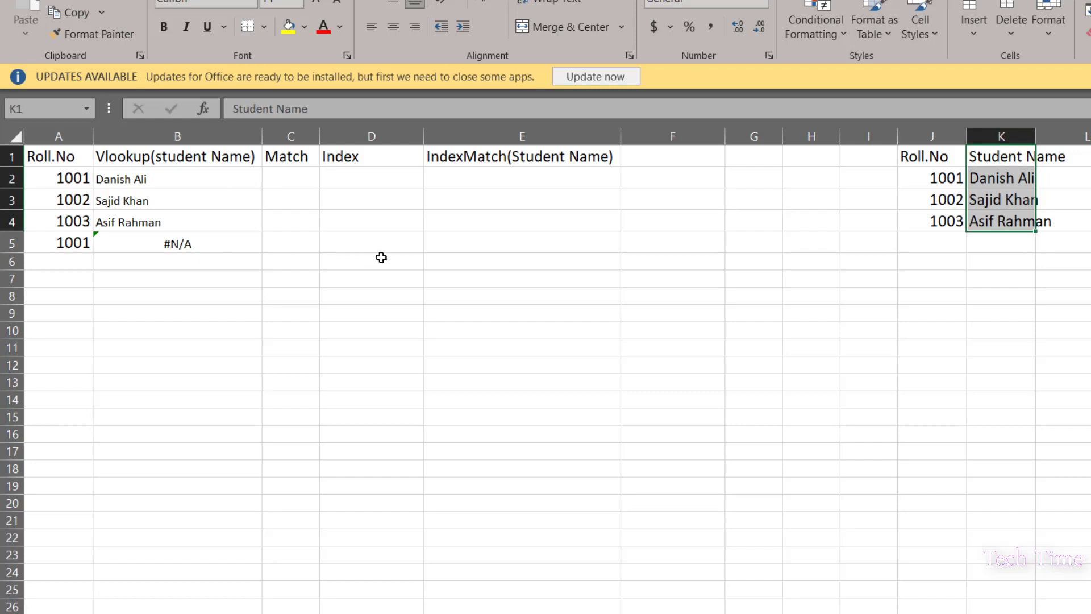
{"action": "left_click", "coordinate": [288, 176]}
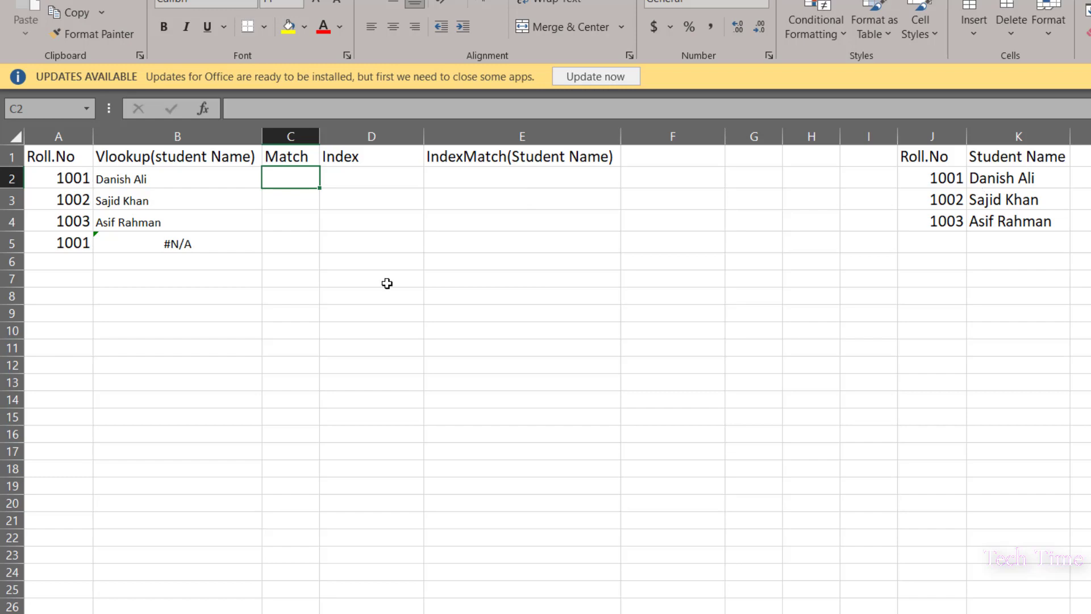
Enter =MATCH(A2,J:J,0) in C2, returning position 2 for roll number 1001
{"action": "type", "text": "=match"}
{"action": "key", "text": "Tab"}
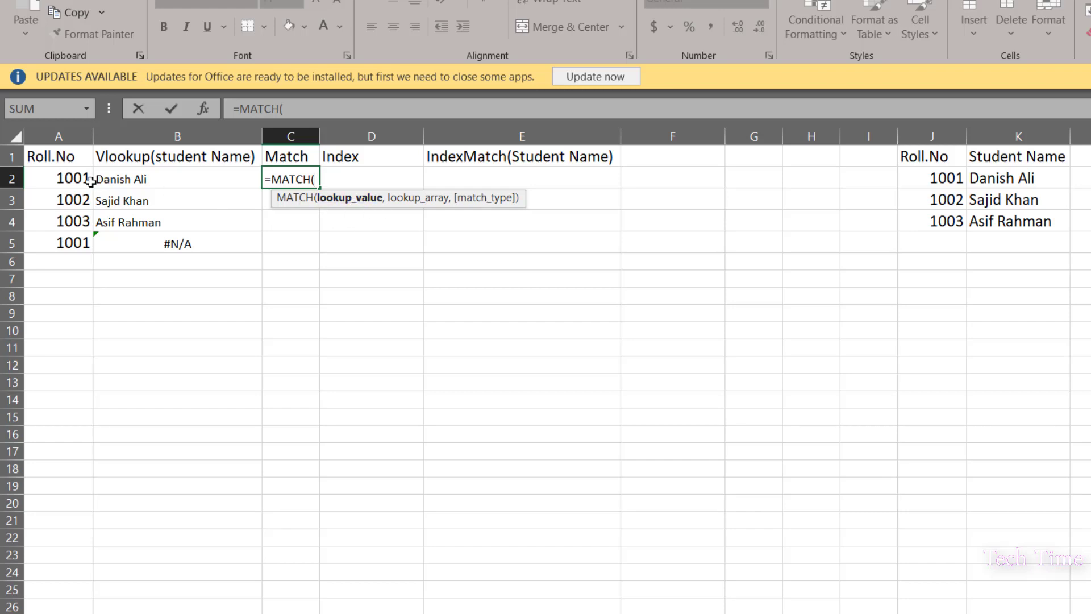
{"action": "left_click", "coordinate": [69, 181]}
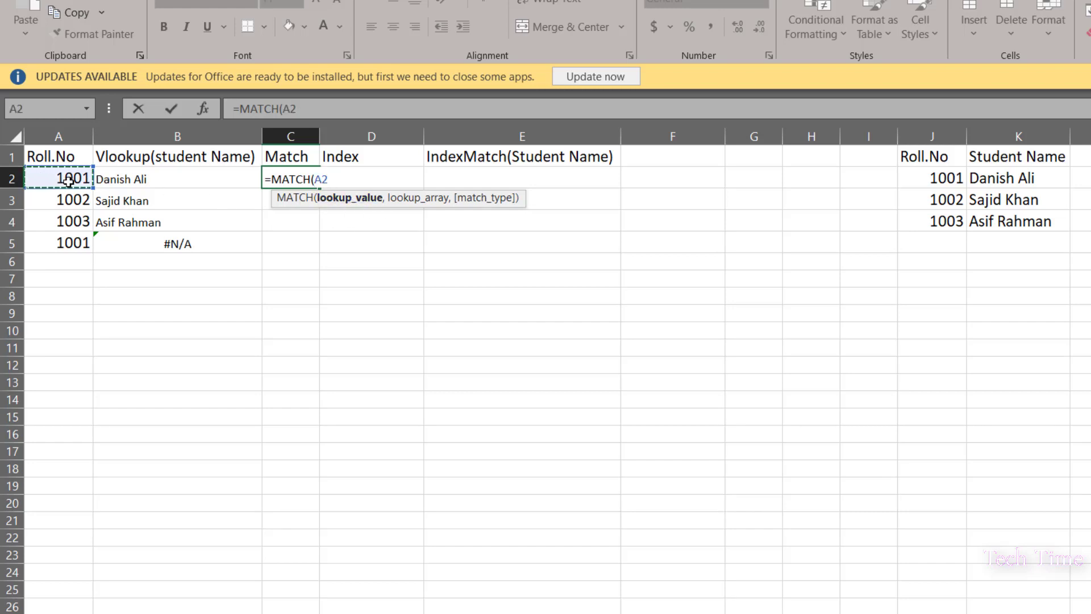
{"action": "type", "text": ","}
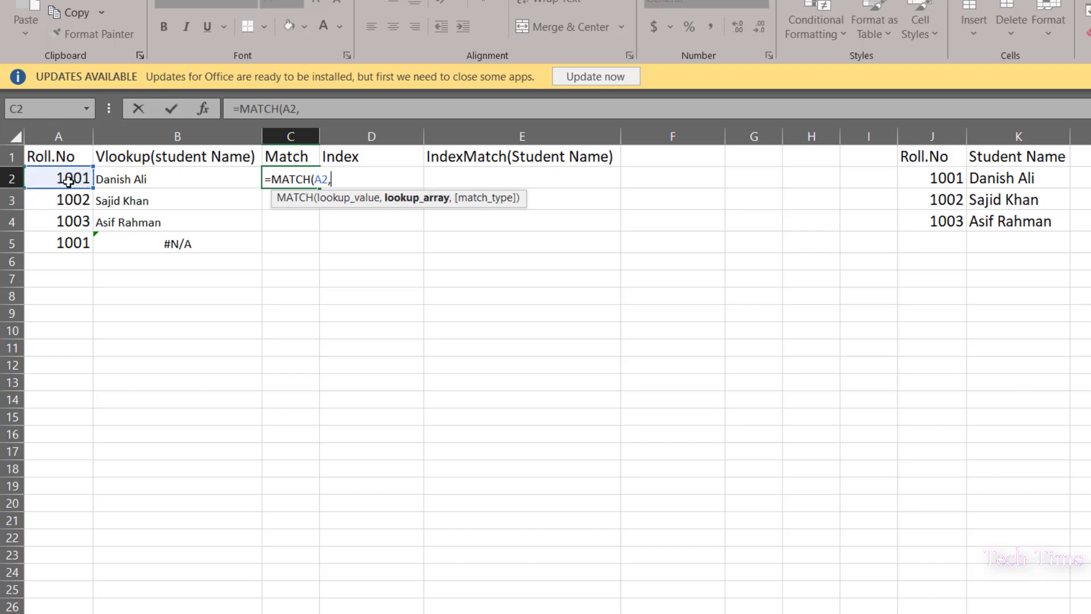
{"action": "left_click", "coordinate": [941, 134]}
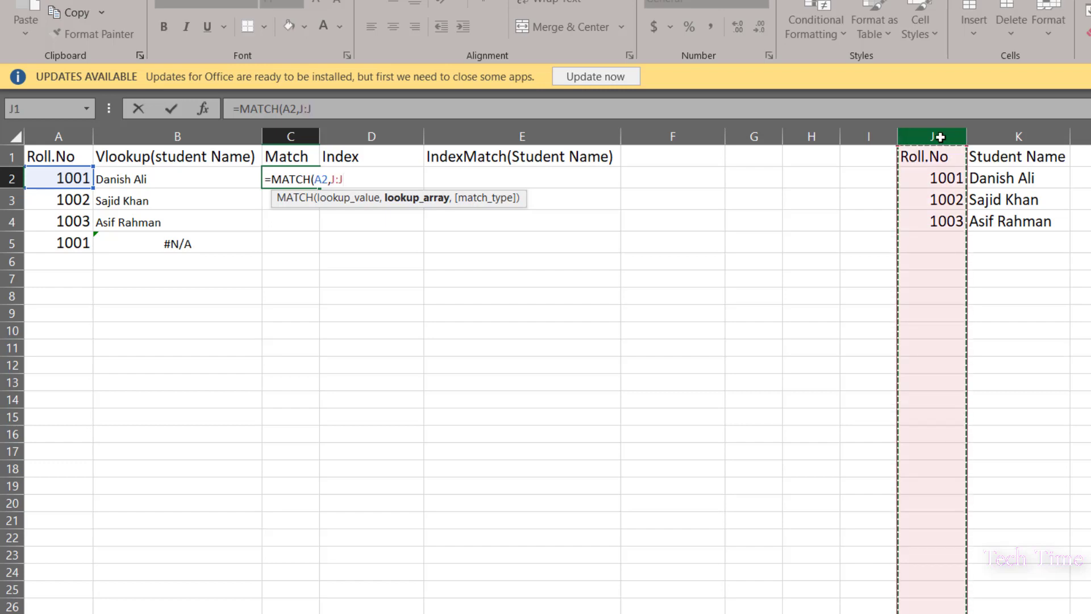
{"action": "type", "text": ","}
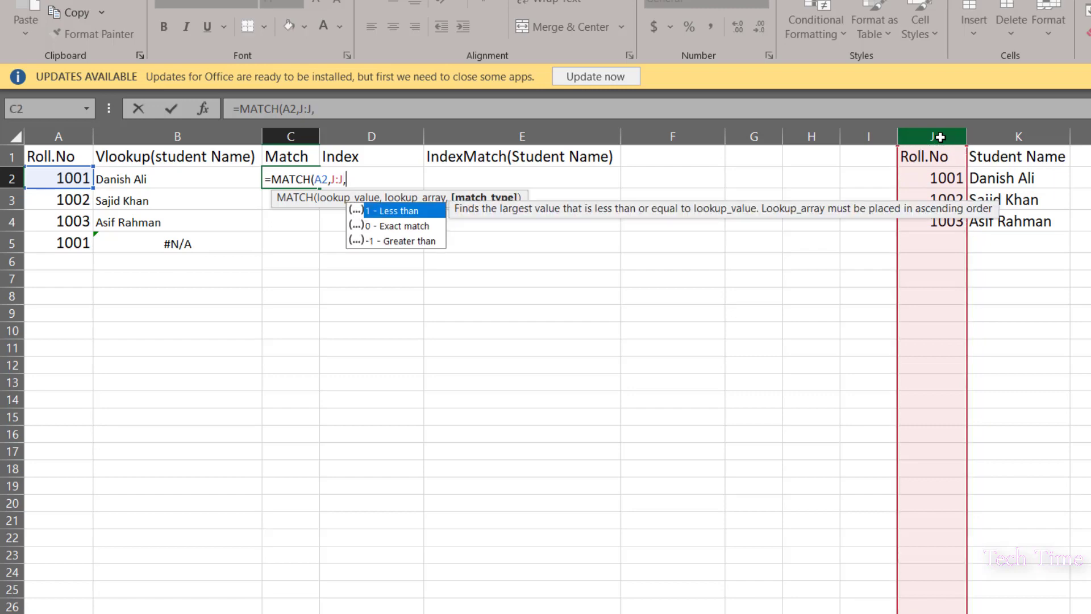
{"action": "type", "text": "0)"}
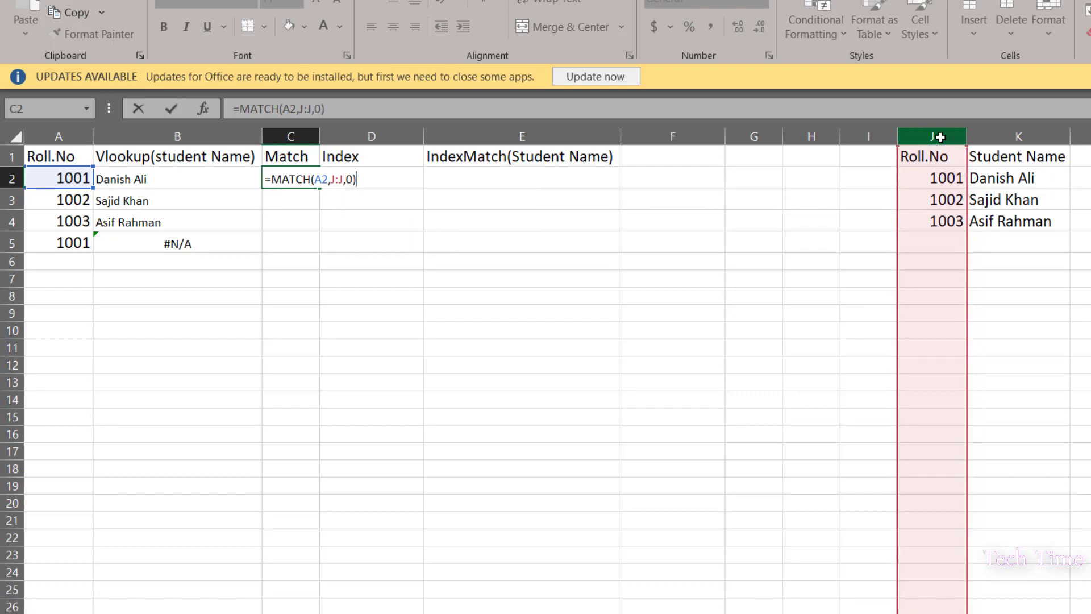
{"action": "key", "text": "Return"}
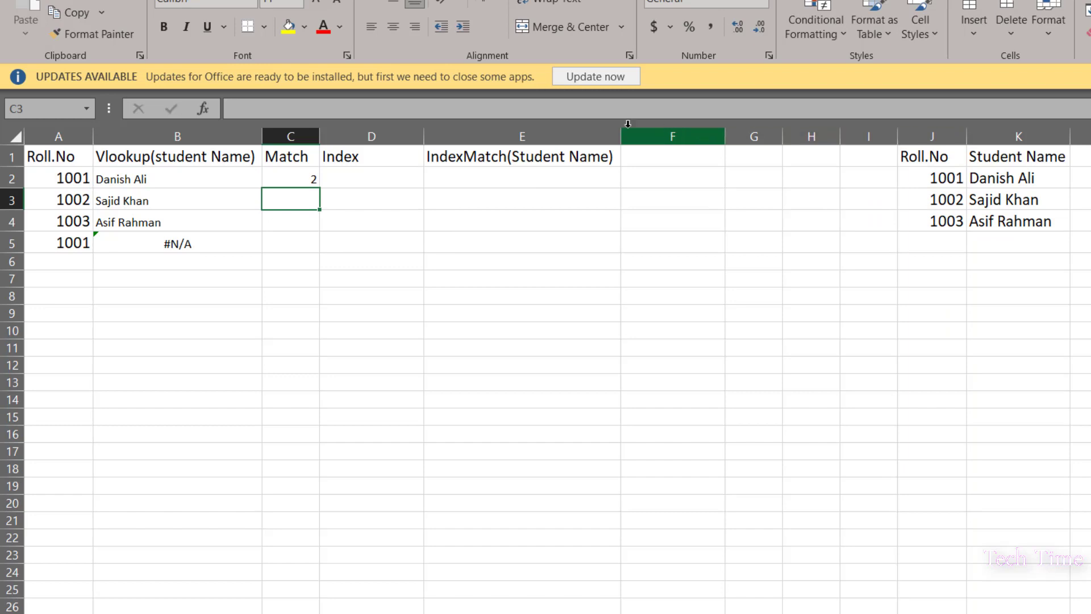
Check C2's MATCH result against the Roll.No entries in column J
{"action": "left_click", "coordinate": [306, 179]}
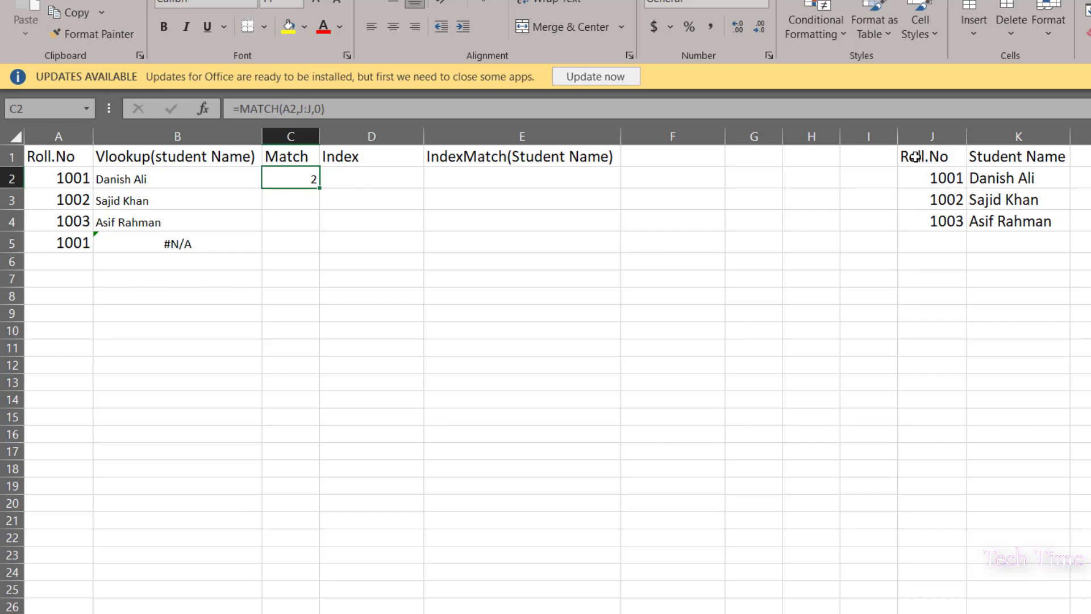
{"action": "left_click", "coordinate": [935, 159]}
{"action": "left_click", "coordinate": [944, 183]}
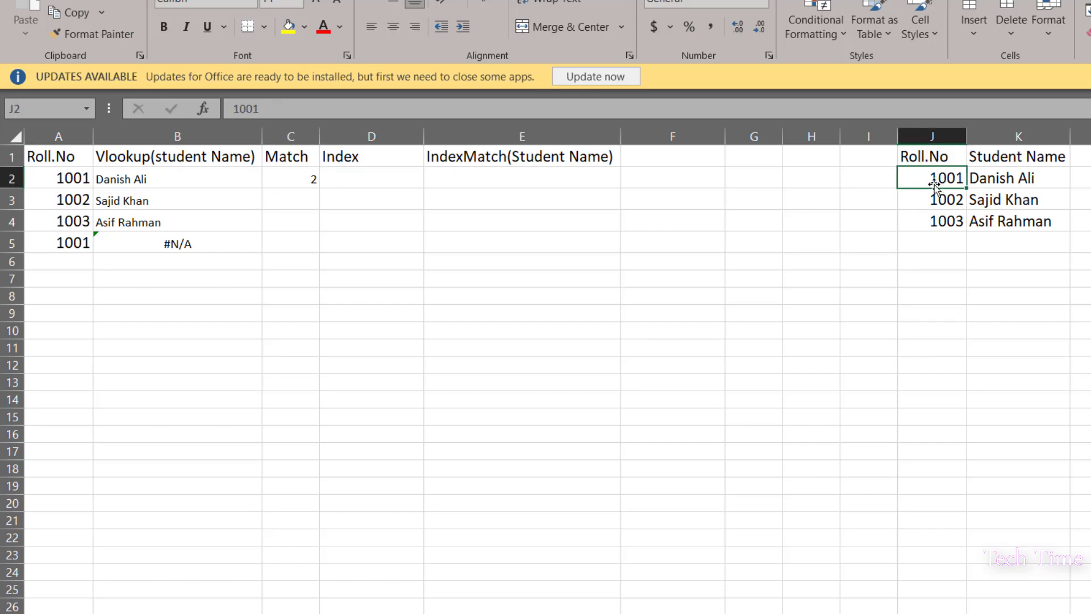
{"action": "key", "text": "Left"}
{"action": "key", "text": "Left"}
{"action": "key", "text": "Left"}
{"action": "key", "text": "Left"}
{"action": "key", "text": "Left"}
{"action": "key", "text": "Left"}
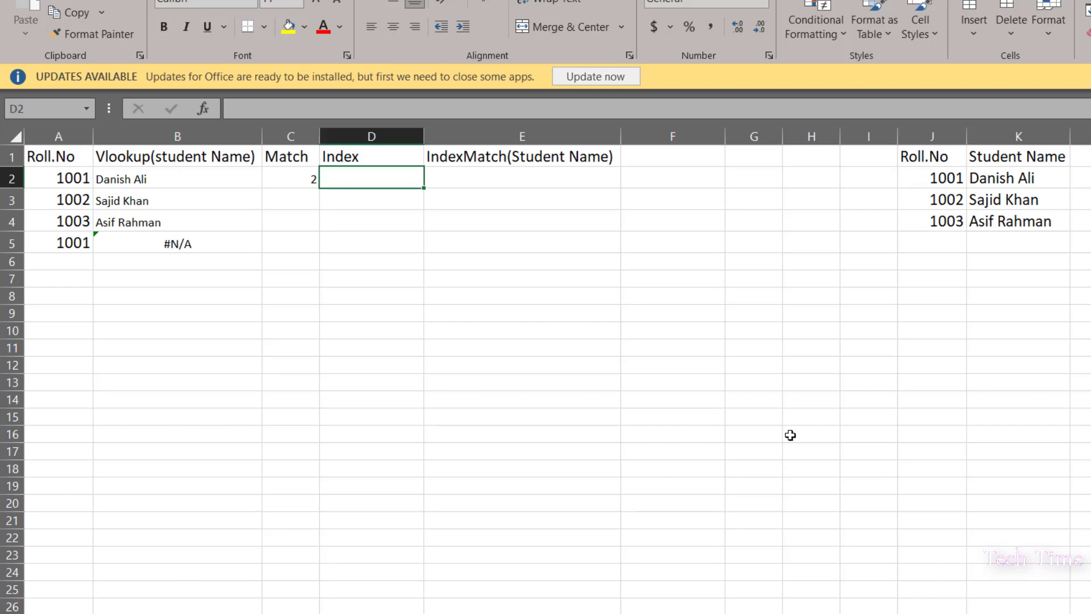
{"action": "type", "text": "=INDEX("}
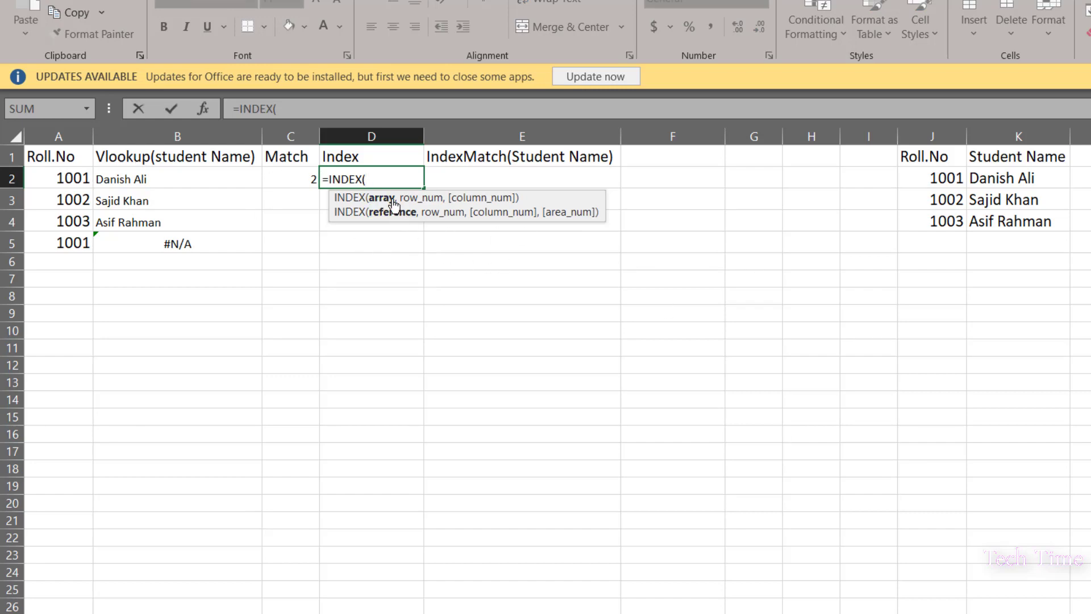
{"action": "left_click", "coordinate": [1009, 138]}
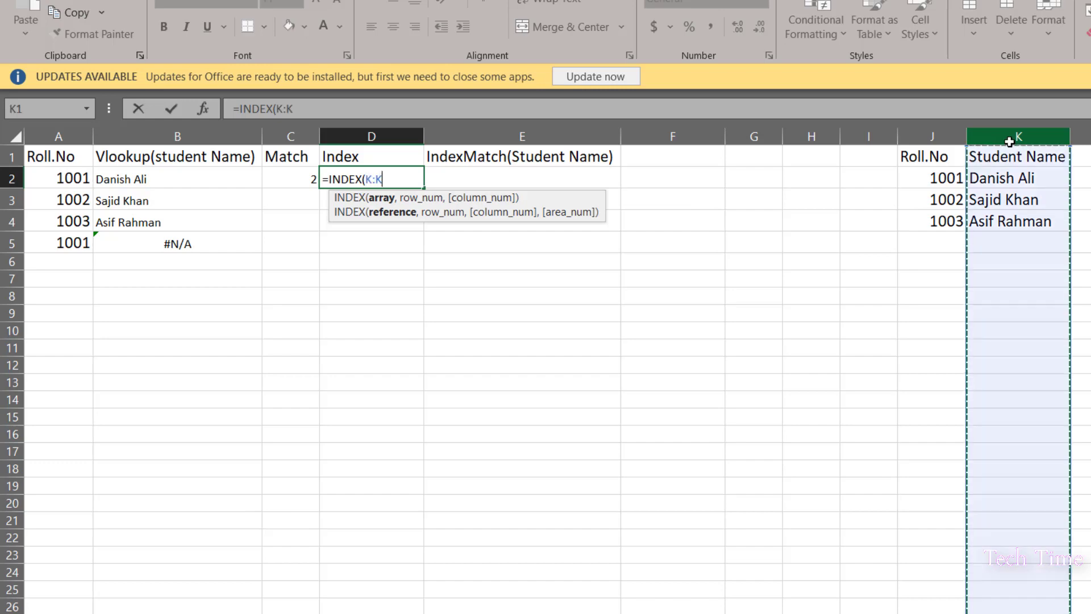
{"action": "type", "text": ","}
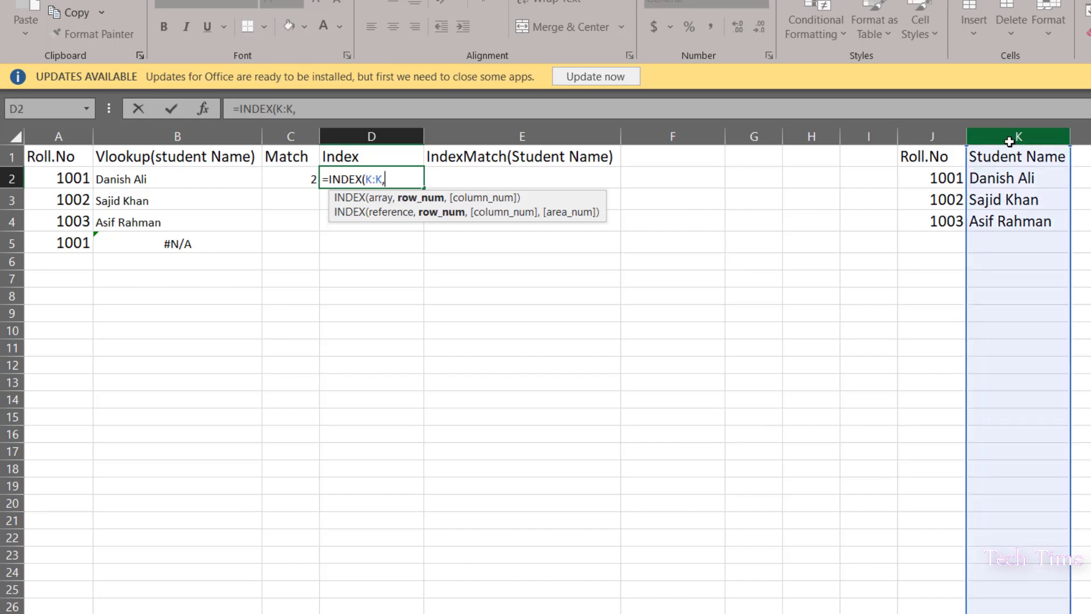
{"action": "left_click", "coordinate": [302, 179]}
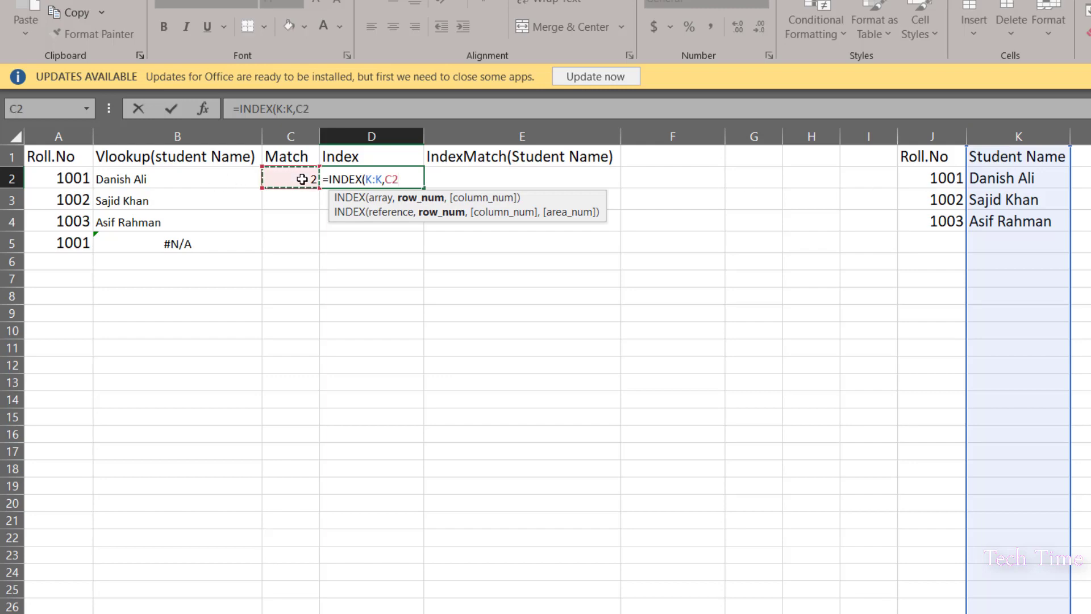
{"action": "type", "text": ")"}
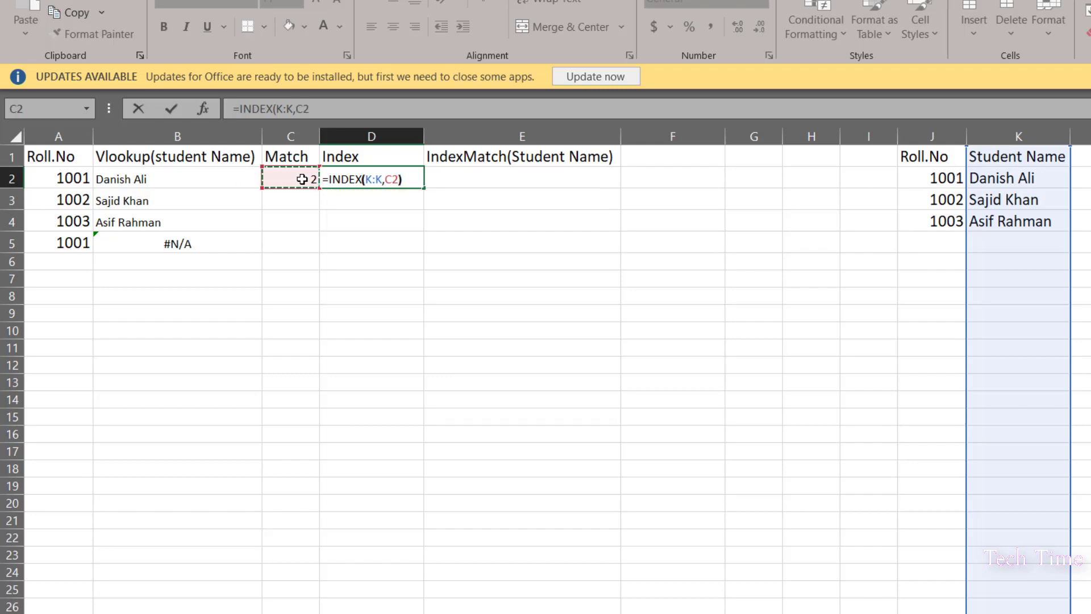
{"action": "key", "text": "Return"}
{"action": "key", "text": "Up"}
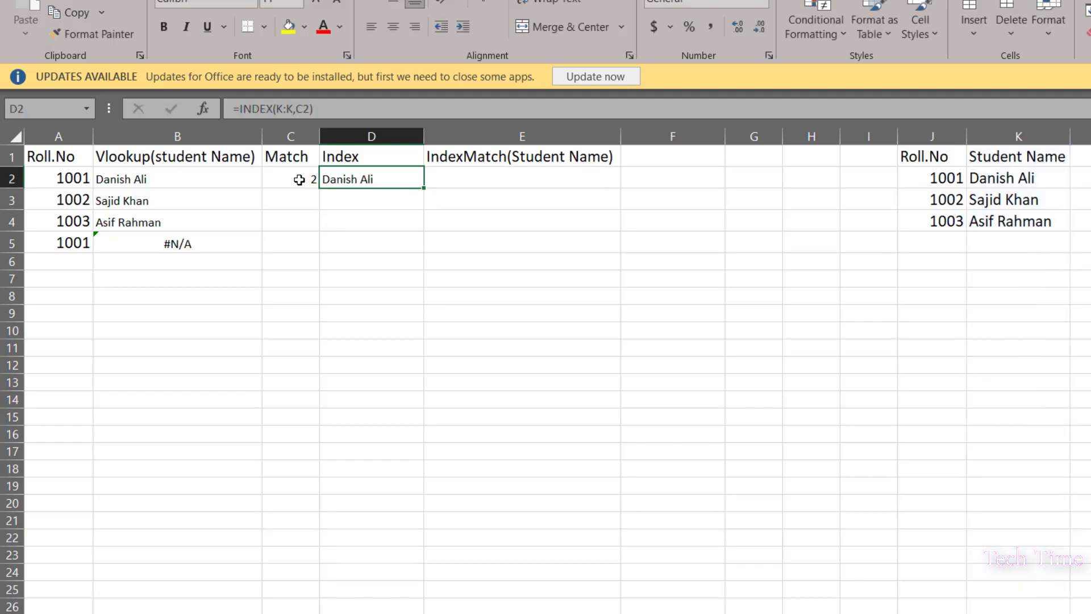
{"action": "left_click", "coordinate": [277, 177]}
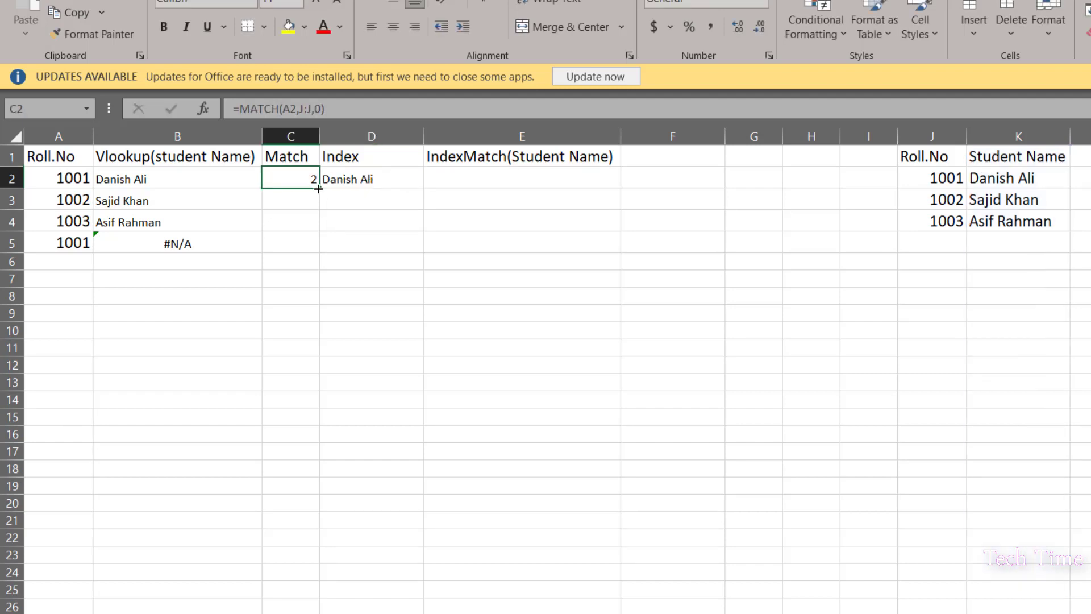
Fill the MATCH formula to C5 and the INDEX formula to D5, giving positions 2, 3, 4, 2
{"action": "left_click_drag", "start_coordinate": [318, 189], "coordinate": [321, 250]}
{"action": "left_click", "coordinate": [370, 180]}
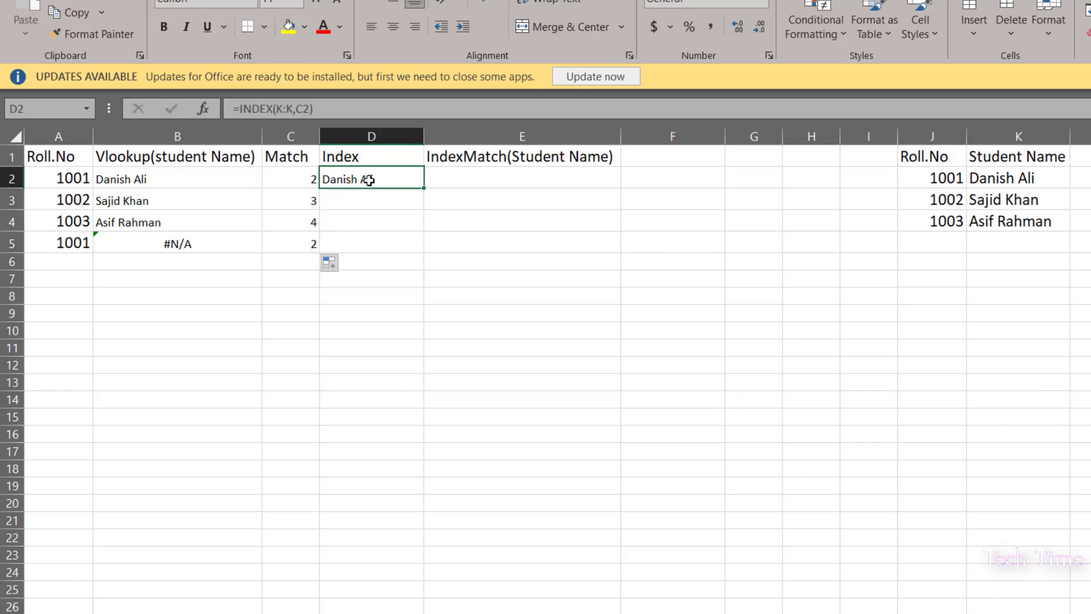
{"action": "double_click", "coordinate": [423, 187]}
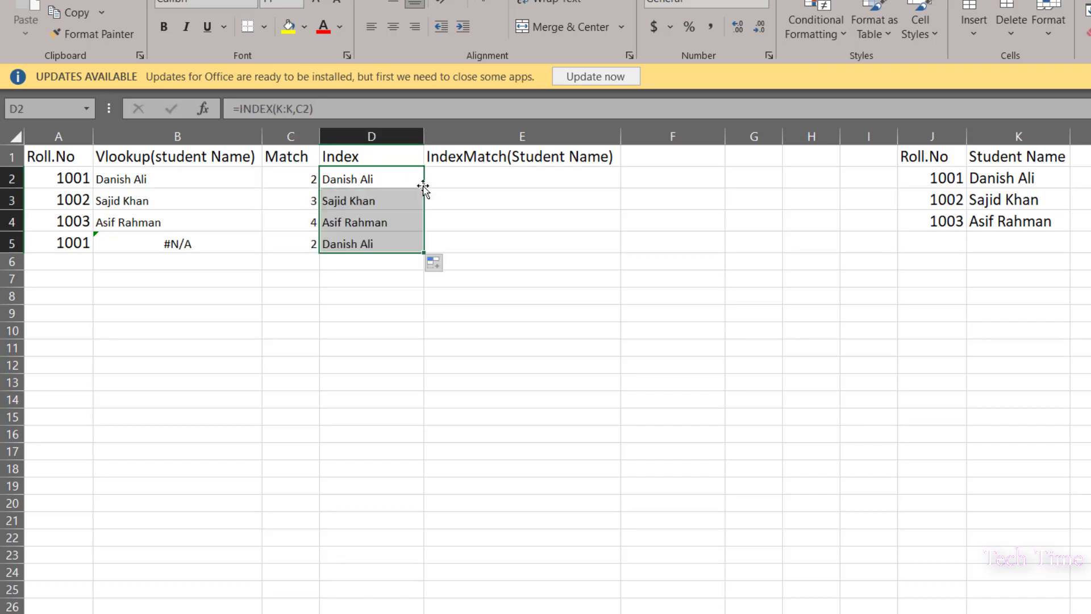
{"action": "left_click", "coordinate": [435, 220]}
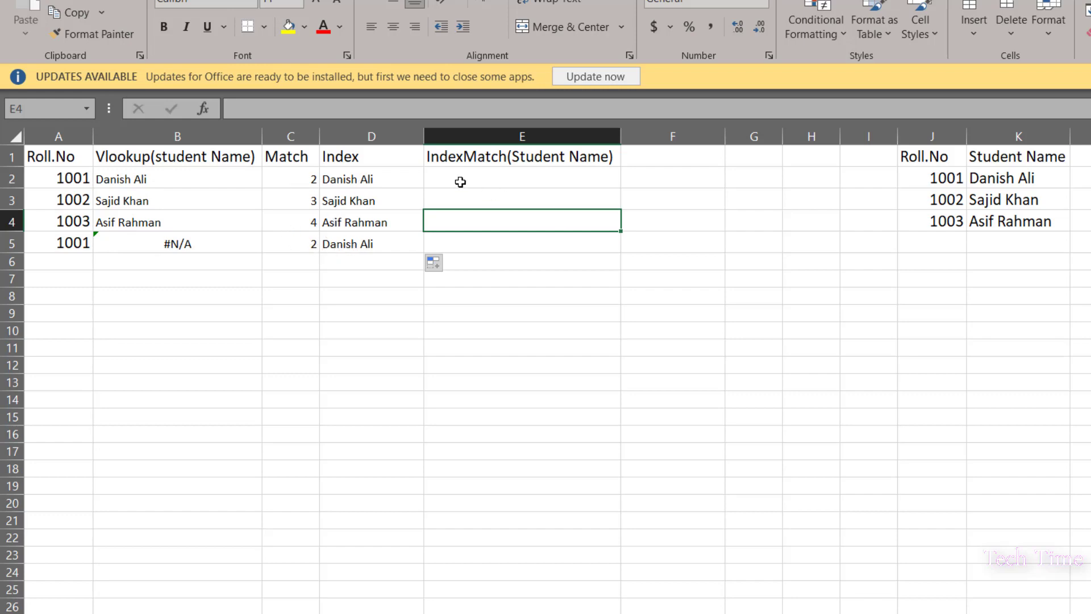
{"action": "left_click", "coordinate": [460, 182]}
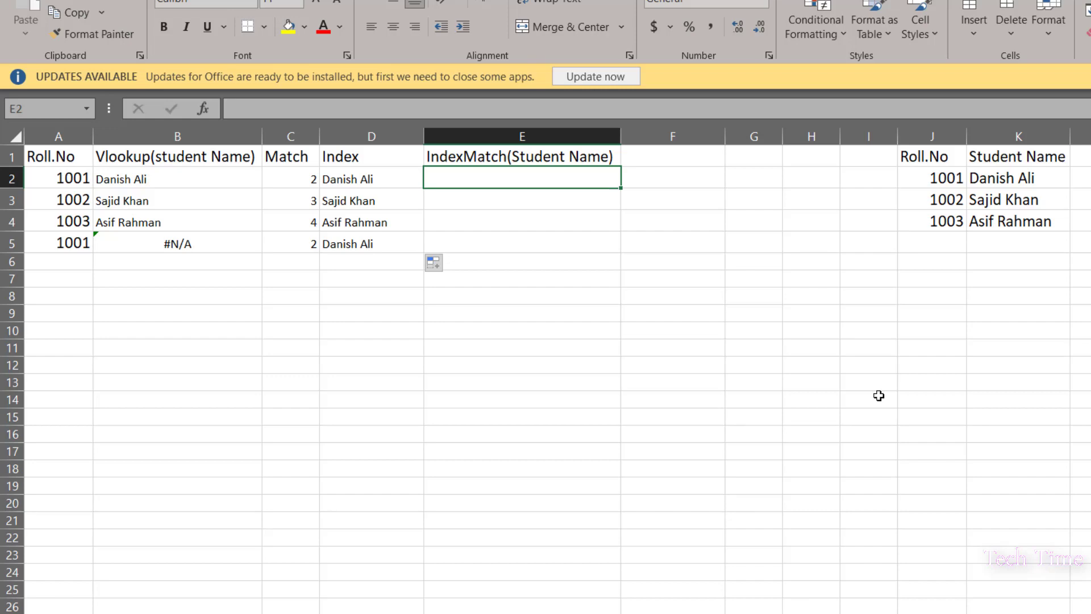
{"action": "type", "text": "=ins"}
{"action": "key", "text": "Tab"}
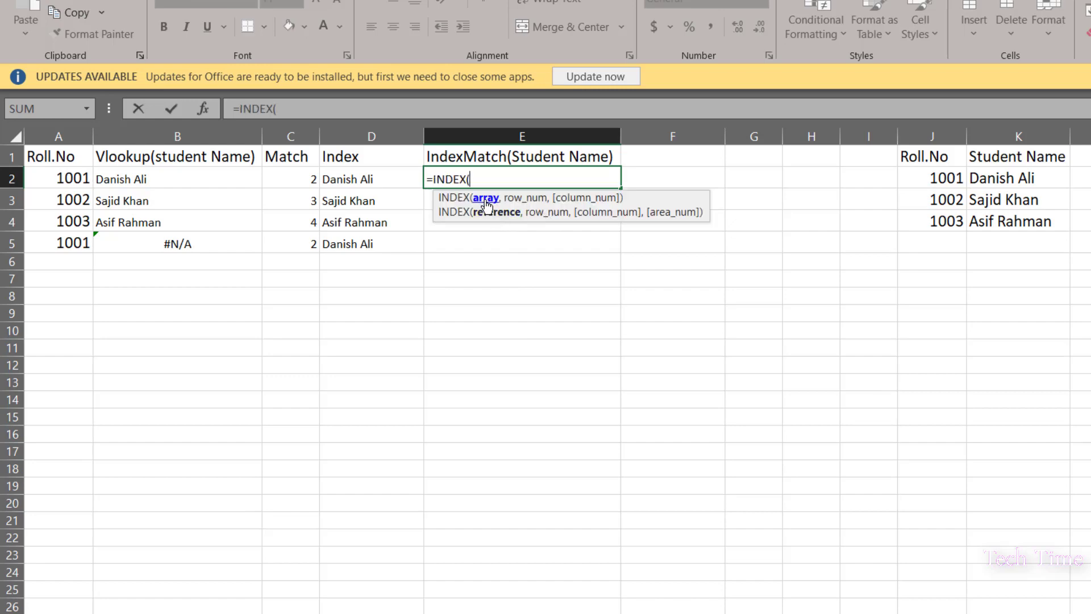
{"action": "left_click", "coordinate": [1017, 138]}
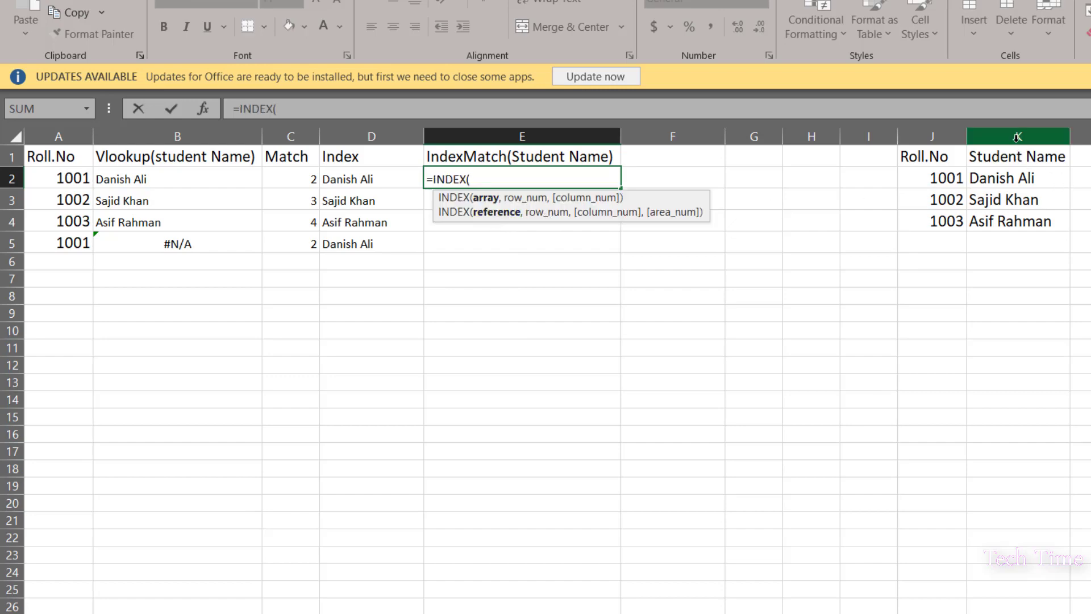
{"action": "left_click", "coordinate": [1017, 138]}
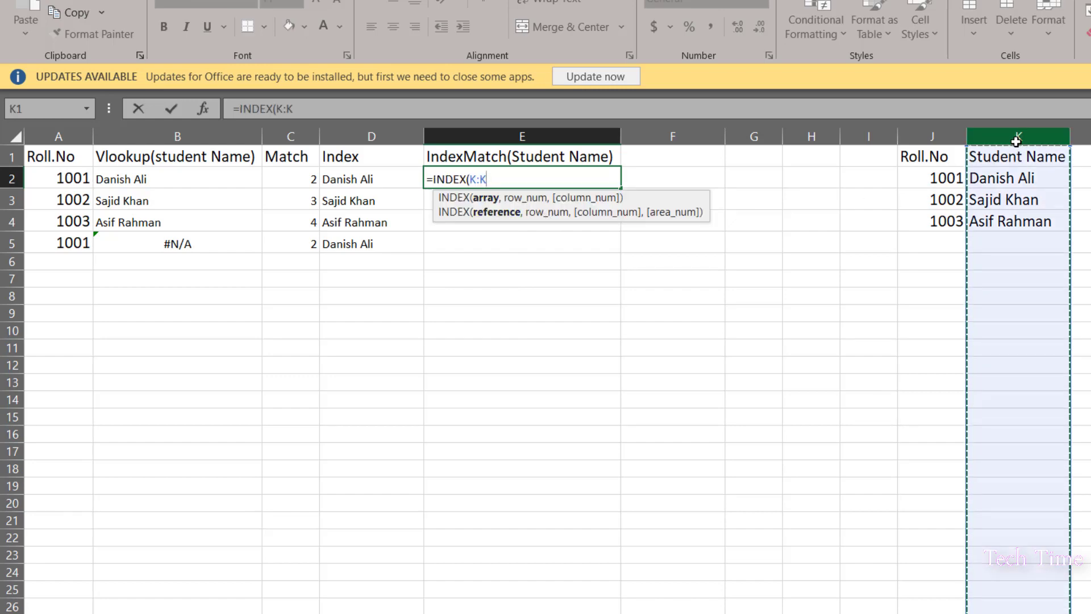
{"action": "type", "text": ","}
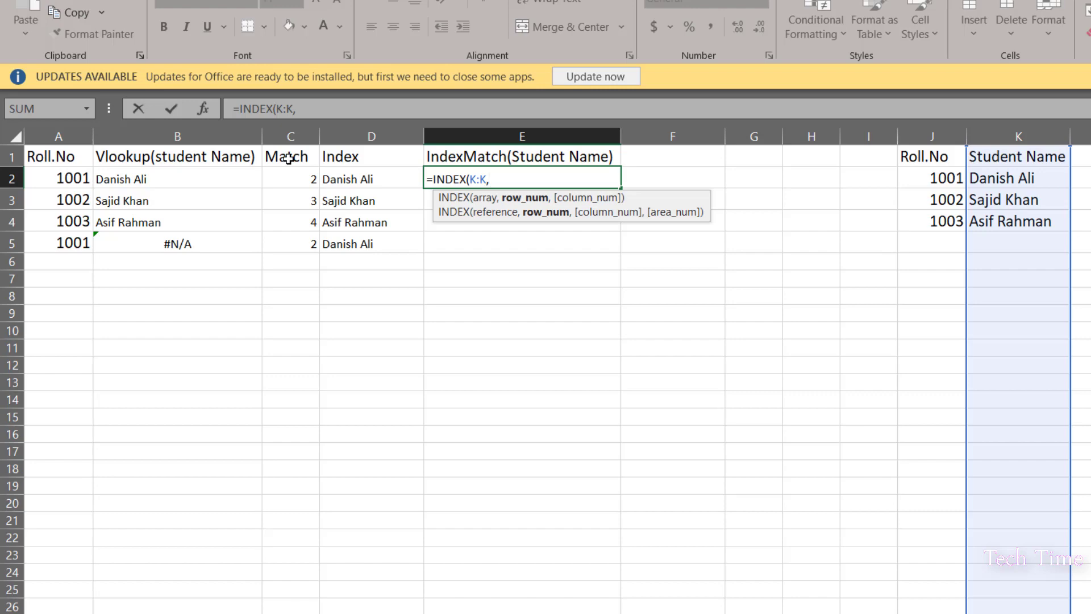
{"action": "type", "text": "mat"}
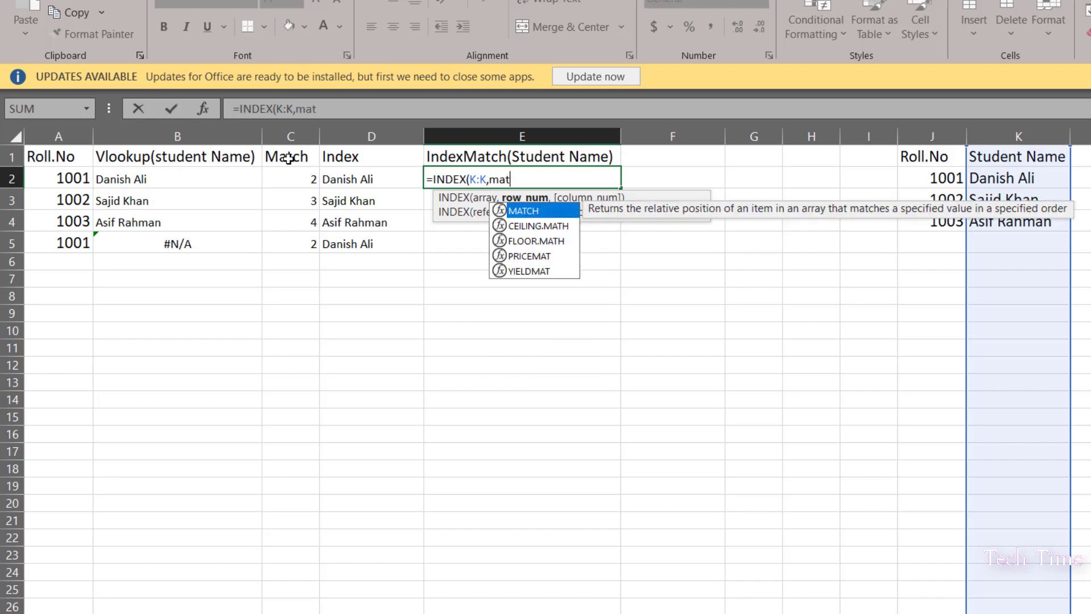
{"action": "key", "text": "Tab"}
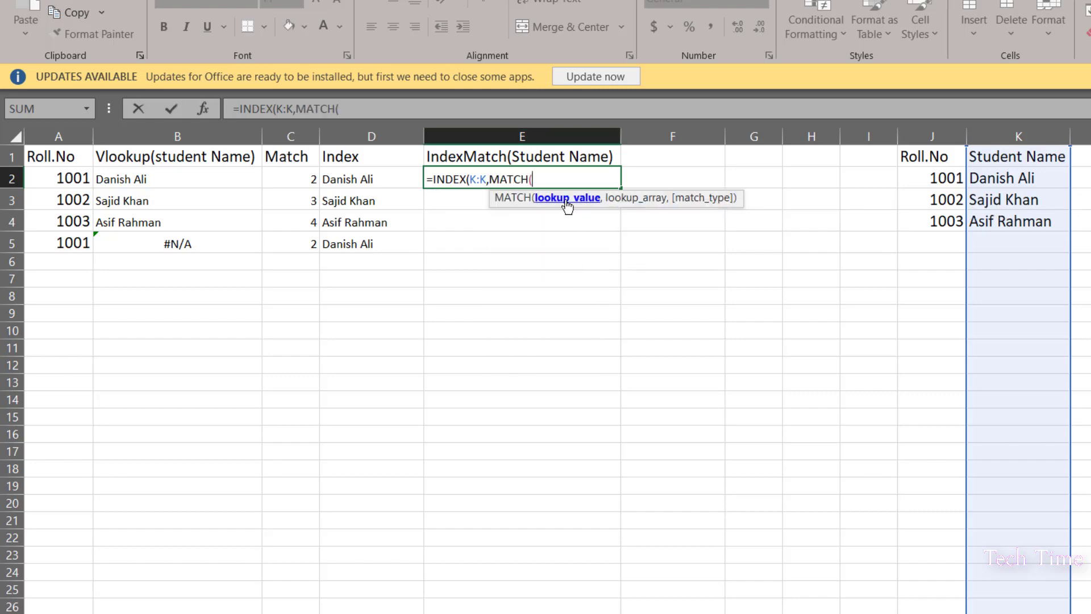
{"action": "left_click", "coordinate": [69, 179]}
{"action": "type", "text": ","}
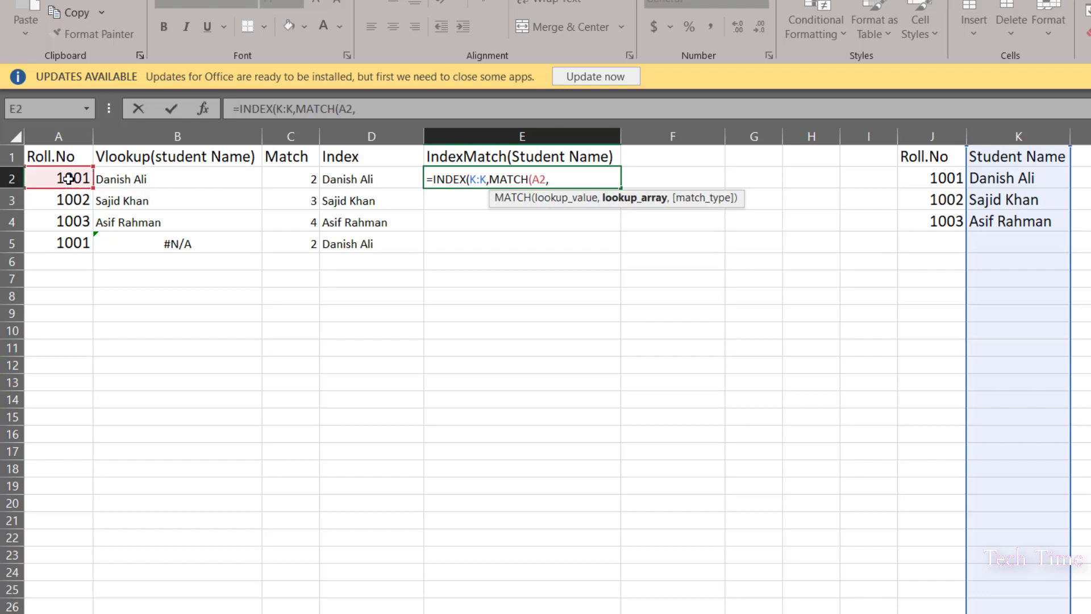
{"action": "left_click", "coordinate": [941, 141]}
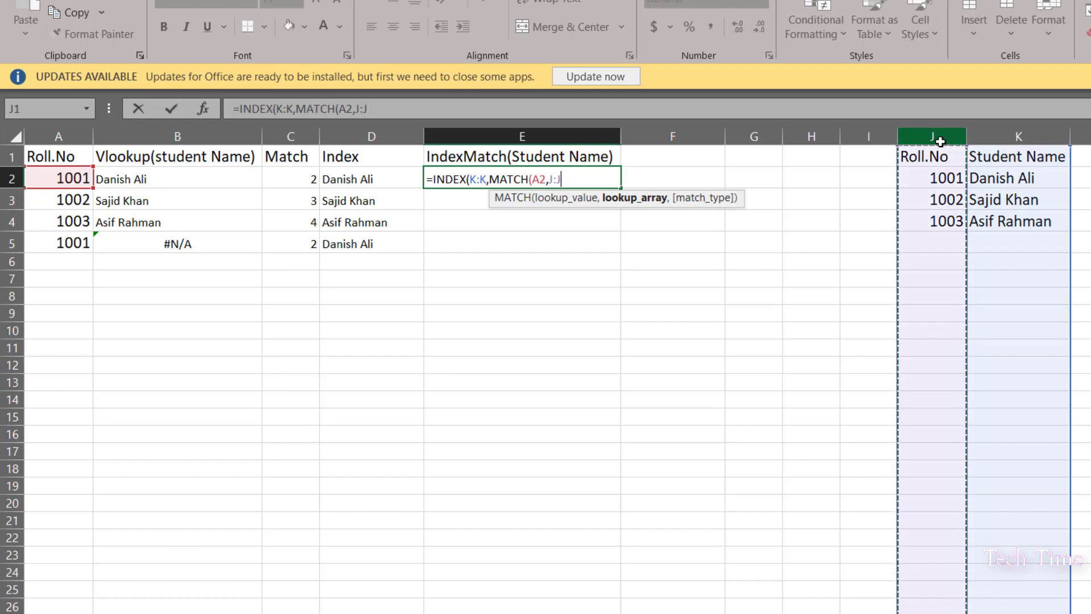
{"action": "type", "text": ","}
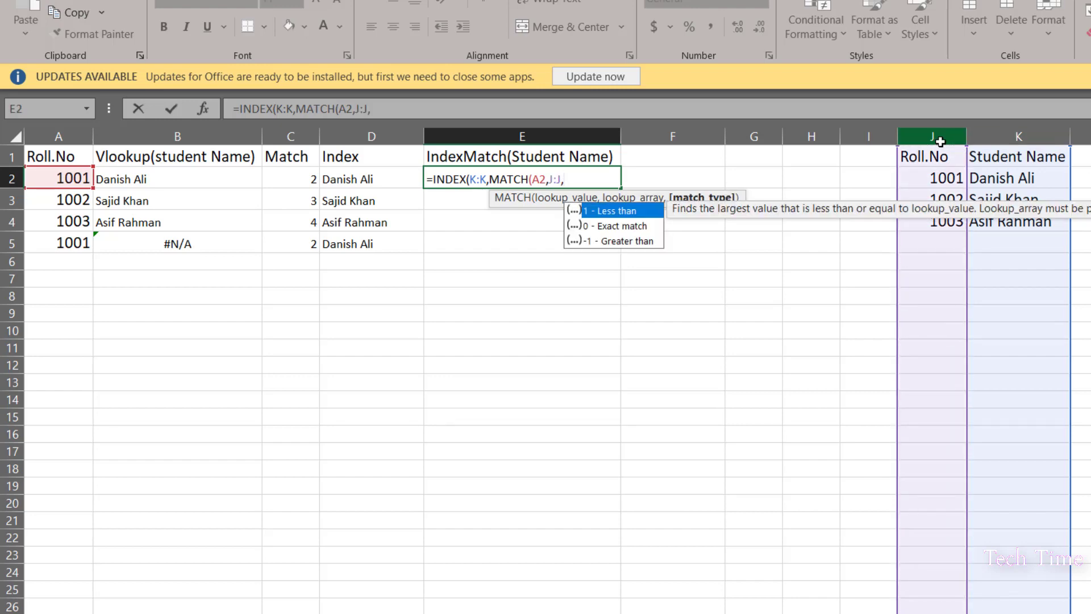
{"action": "type", "text": "0)"}
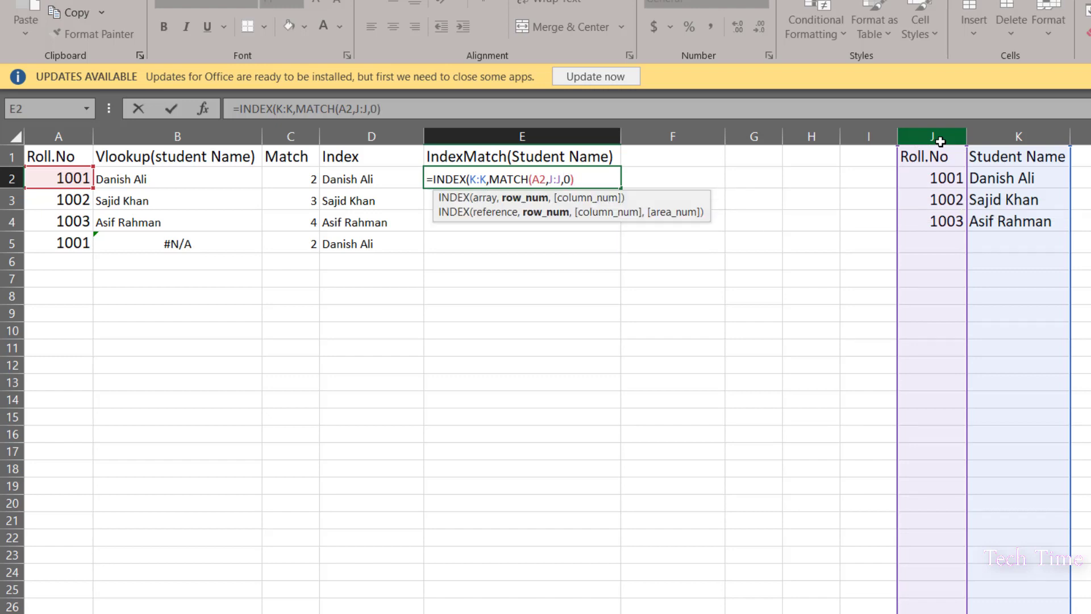
{"action": "key", "text": "Return"}
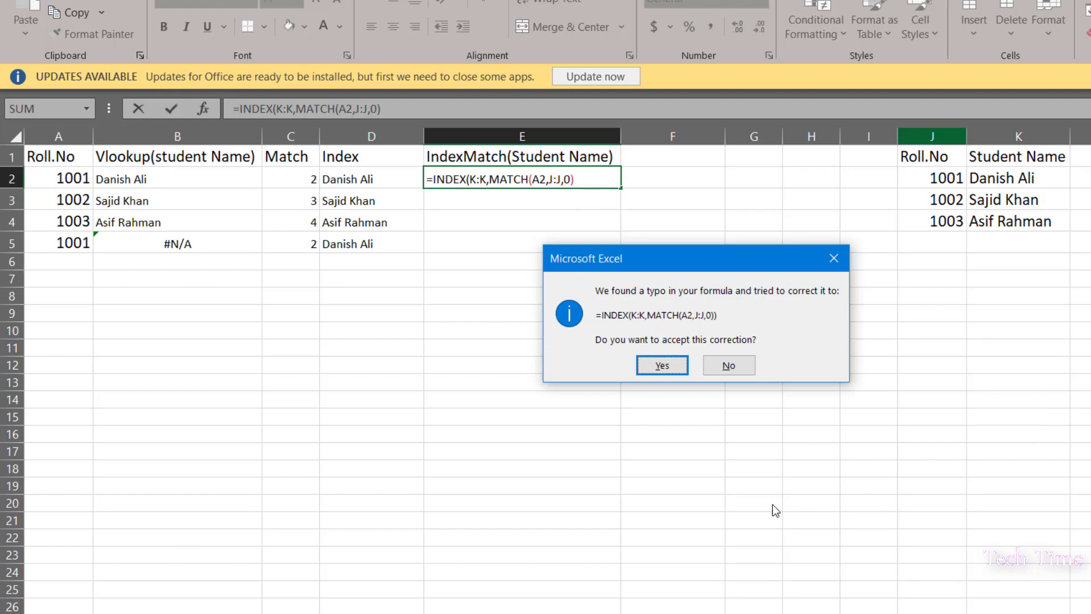
{"action": "left_click", "coordinate": [664, 364]}
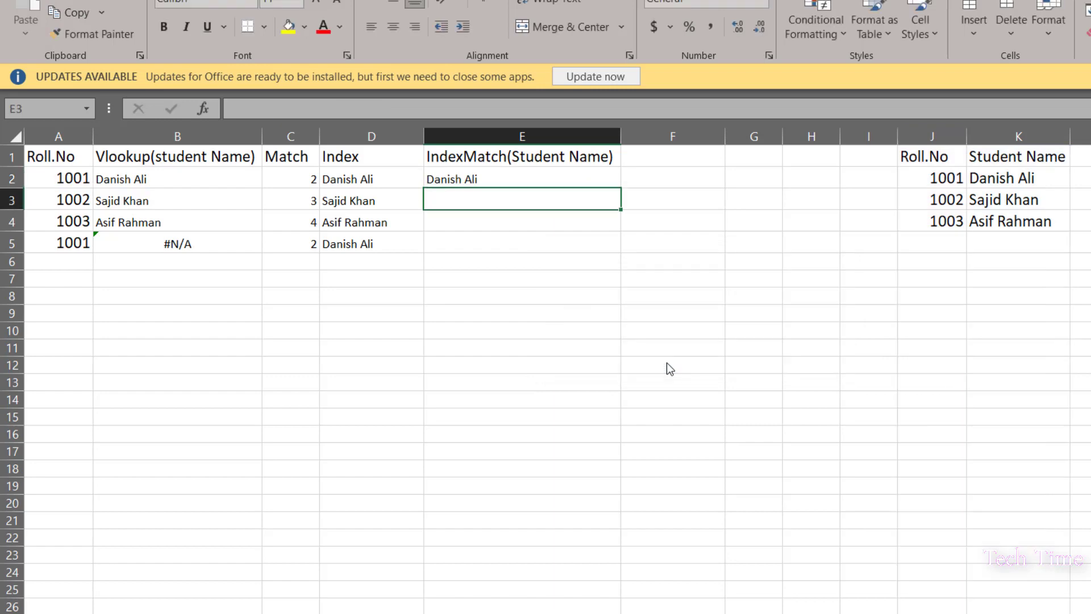
{"action": "left_click", "coordinate": [471, 181]}
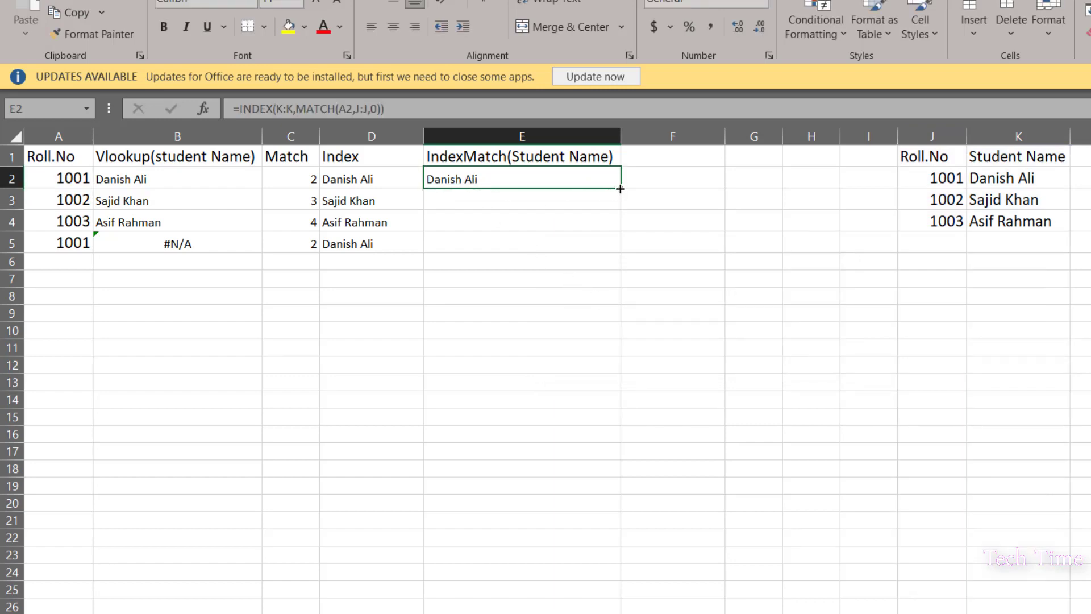
{"action": "left_click_drag", "start_coordinate": [620, 188], "coordinate": [612, 246]}
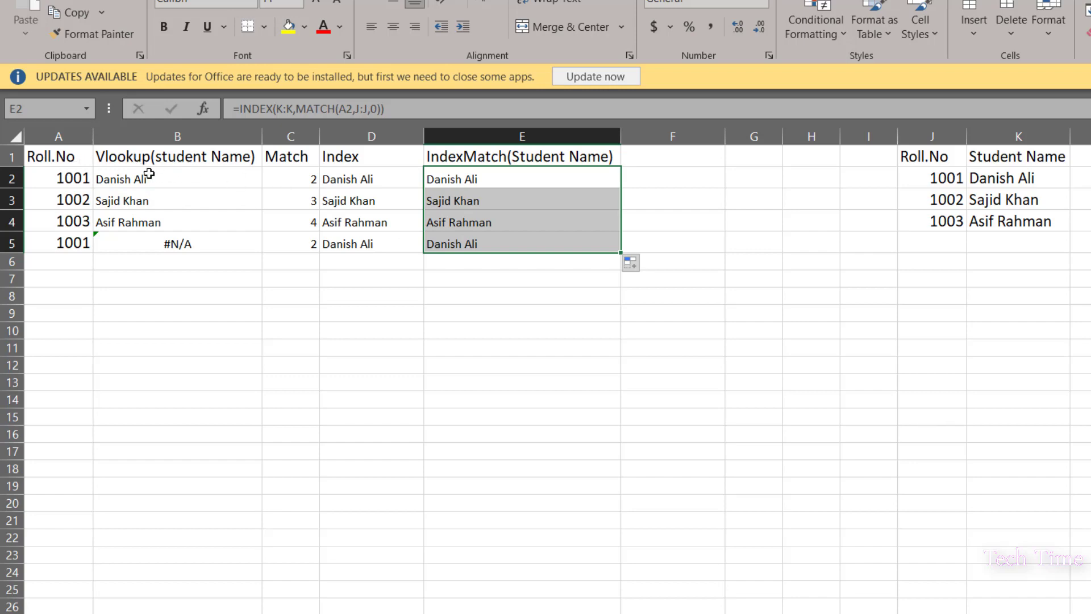
{"action": "left_click", "coordinate": [703, 299]}
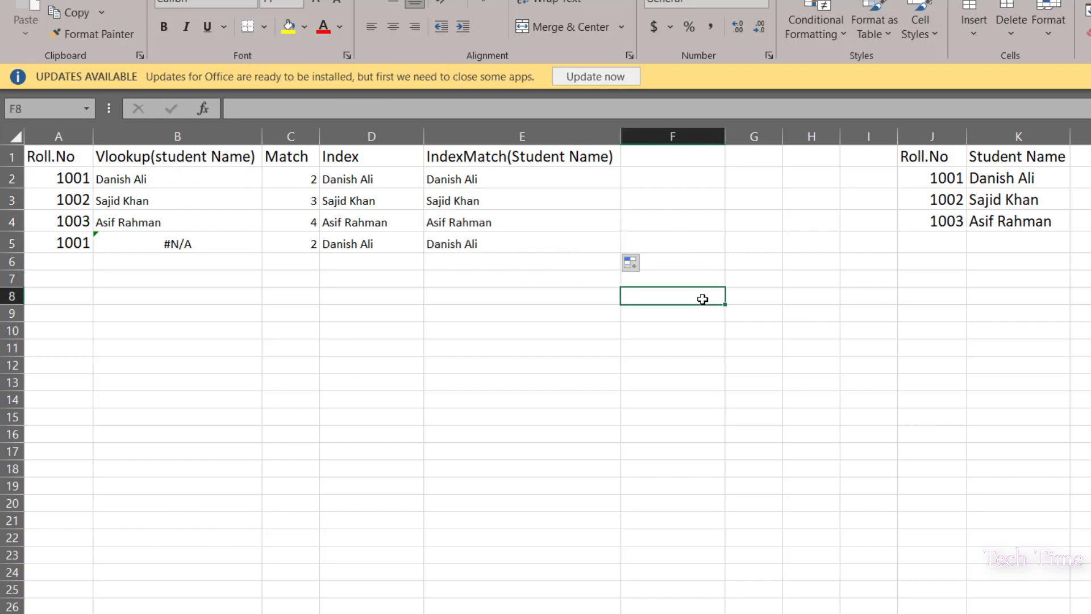